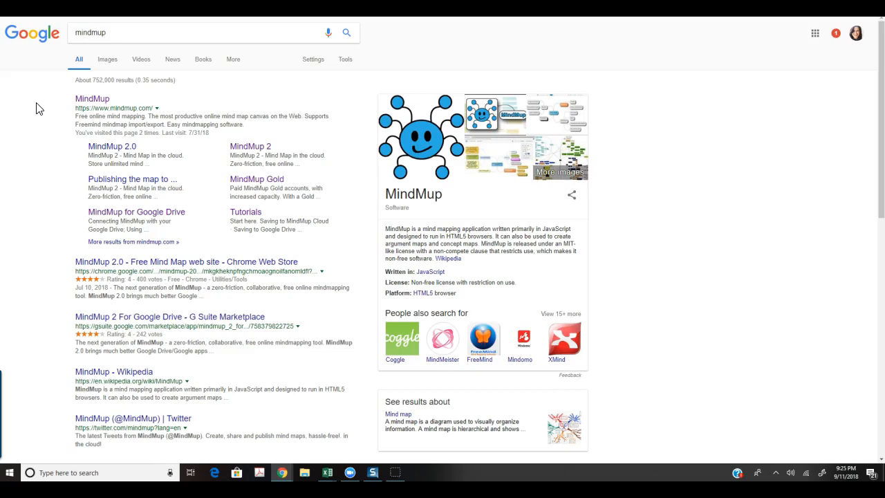
Open the MindMup site and review the MindMup Gold free-versus-paid plans table.
left_click(90, 100)
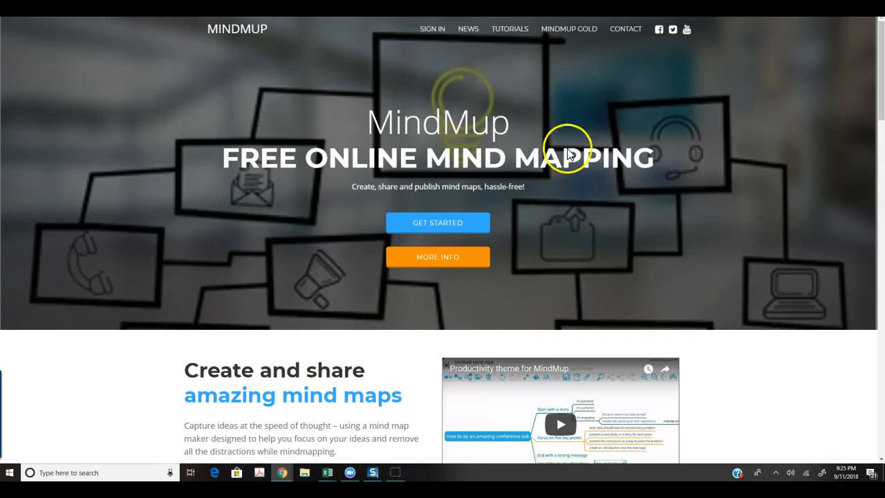
left_click(567, 32)
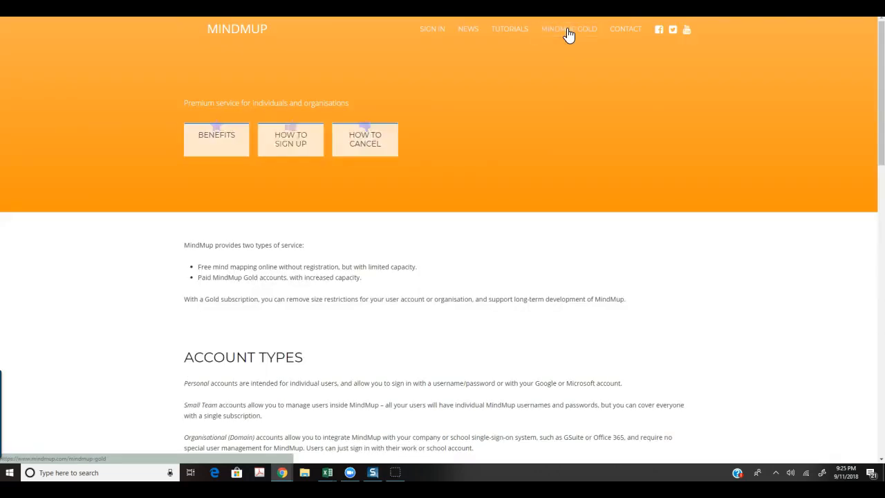
scroll(539, 161, "down", 3)
scroll(553, 173, "down", 6)
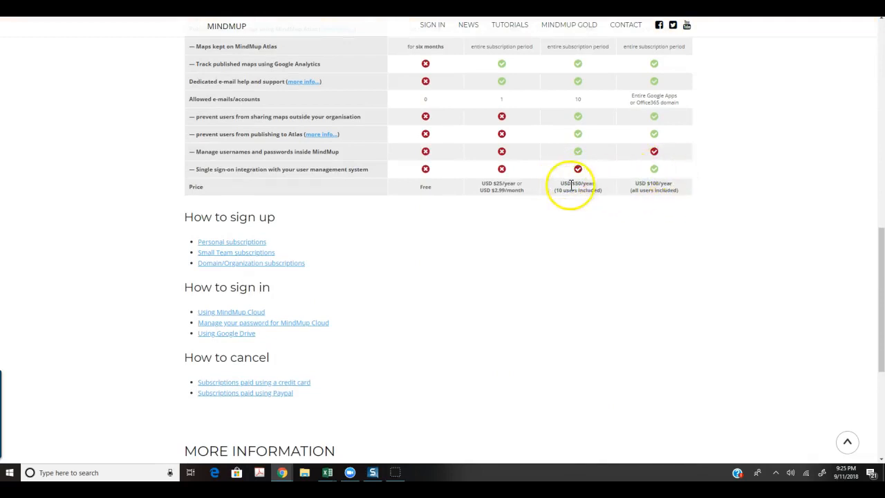
scroll(571, 184, "up", 3)
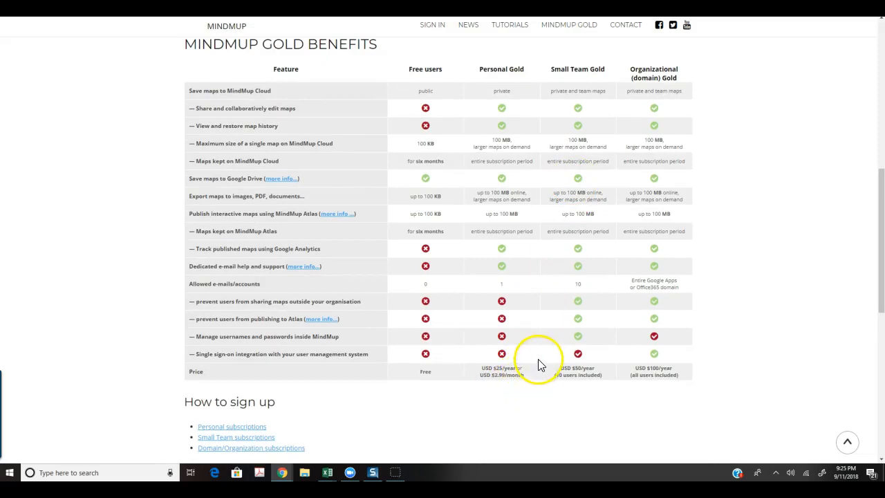
scroll(541, 361, "up", 1)
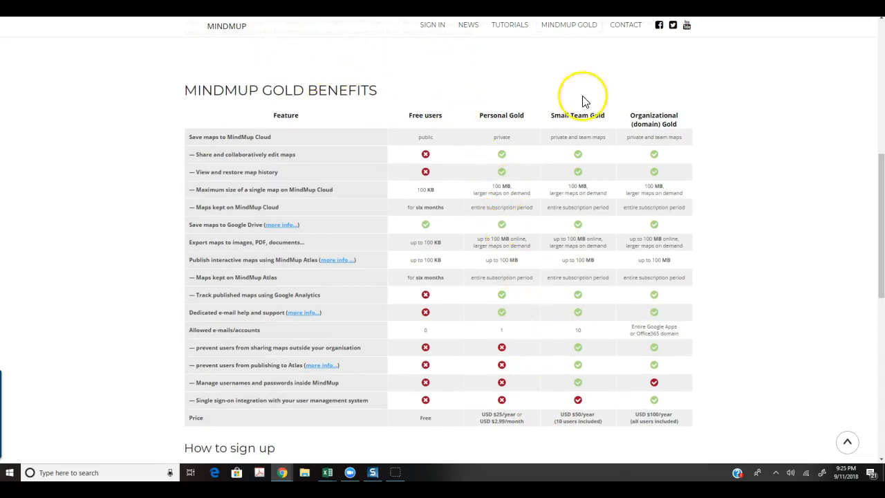
scroll(547, 270, "up", 7)
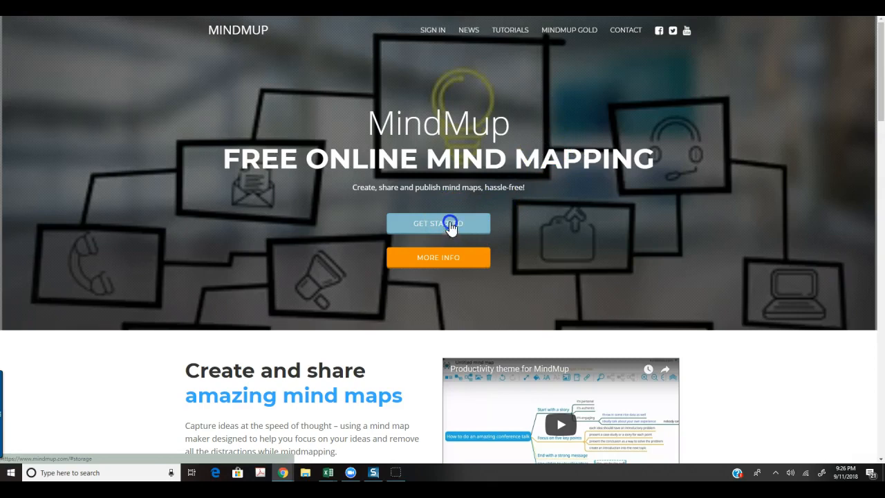
Create a new map in MindMup Cloud from the Get Started options.
left_click(449, 224)
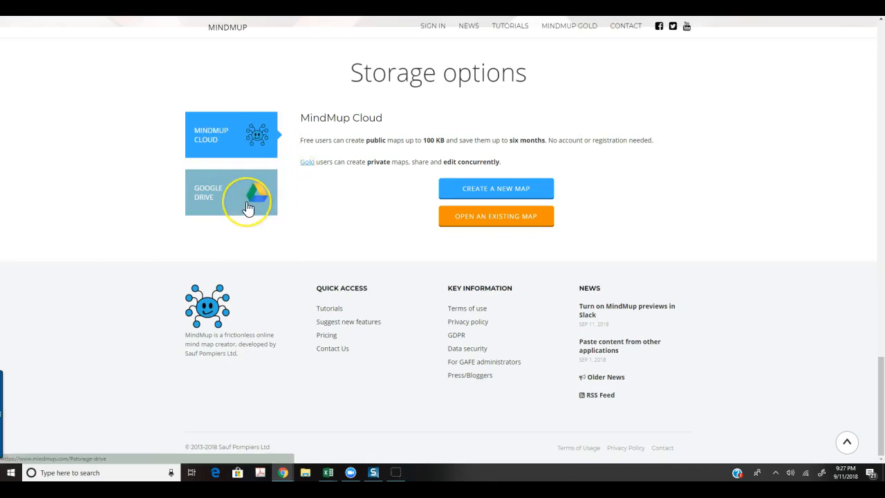
left_click(512, 191)
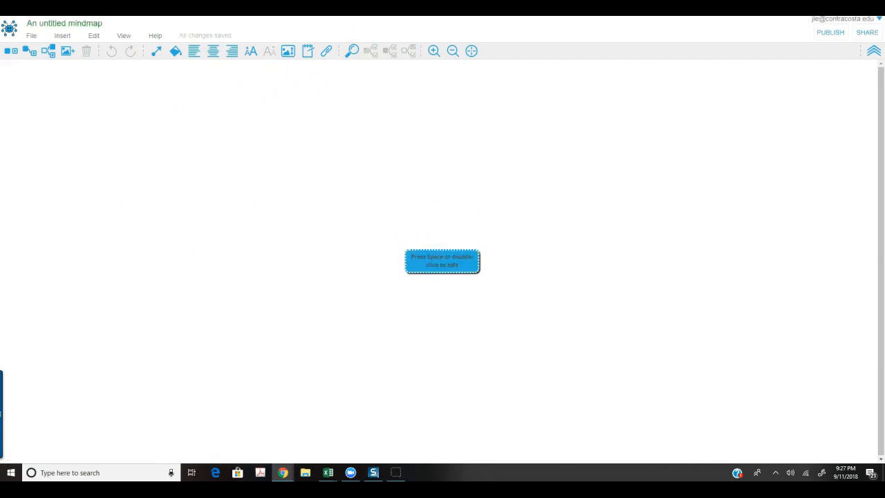
Replace the map title with 'Ch. 2 | MEDIC 210 | Lecture' and save the rename.
left_click(100, 23)
left_click_drag(105, 23, 26, 24)
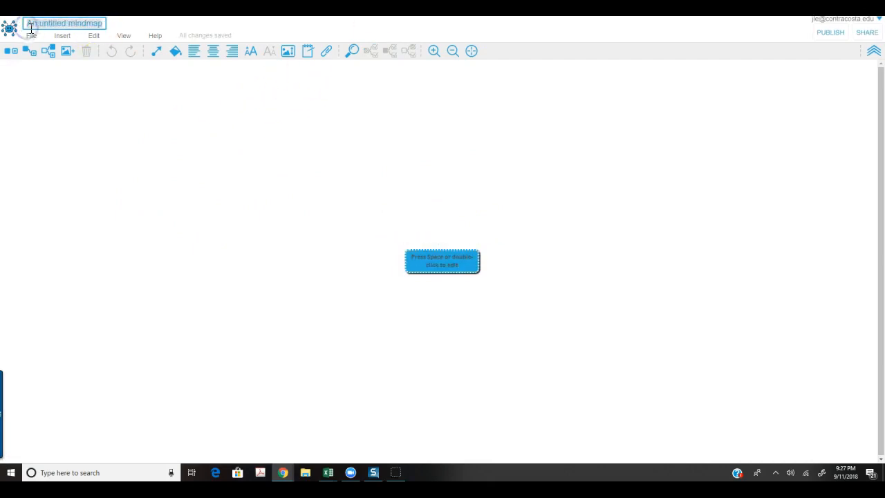
type("Ch. 2 MEDIC 210 Lecture")
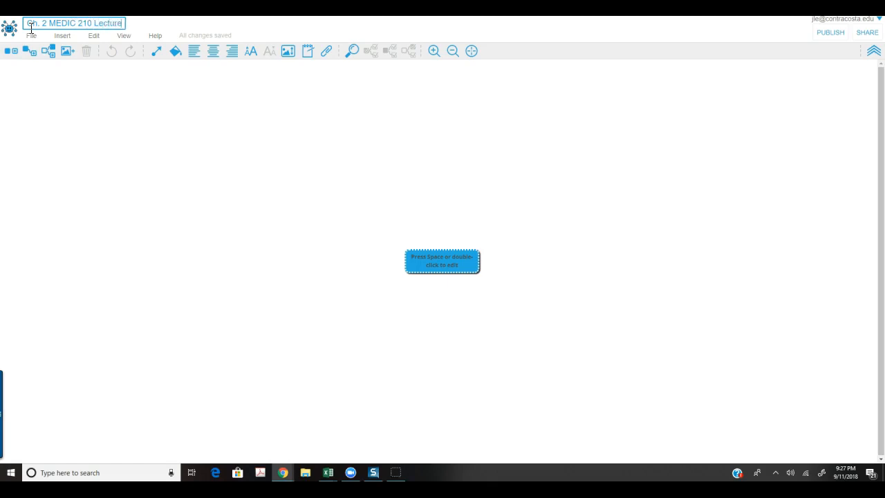
left_click(49, 25)
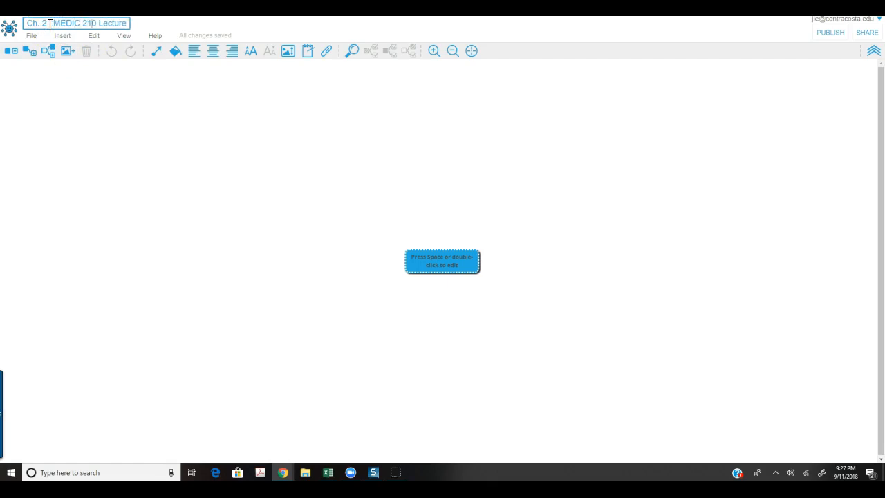
left_click(131, 123)
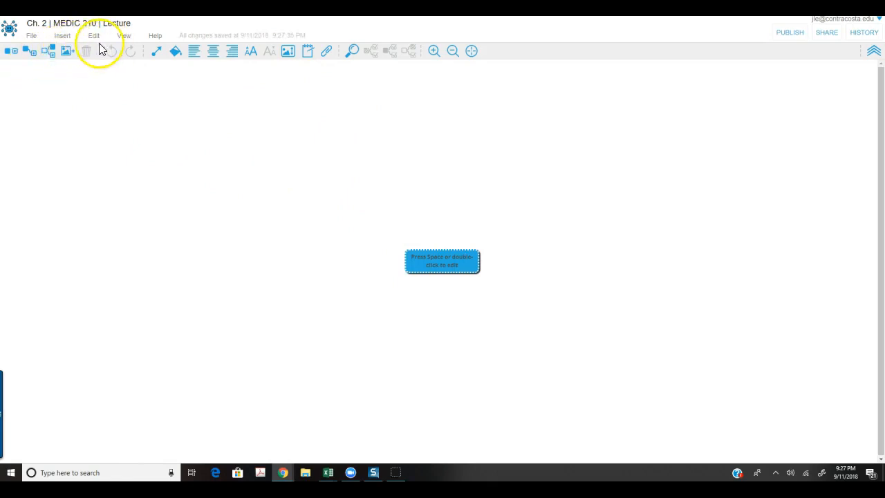
left_click(95, 42)
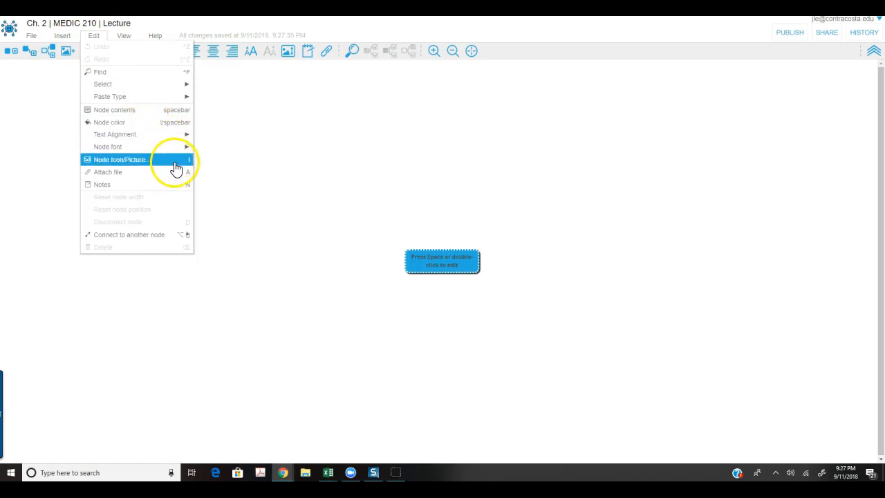
left_click(128, 40)
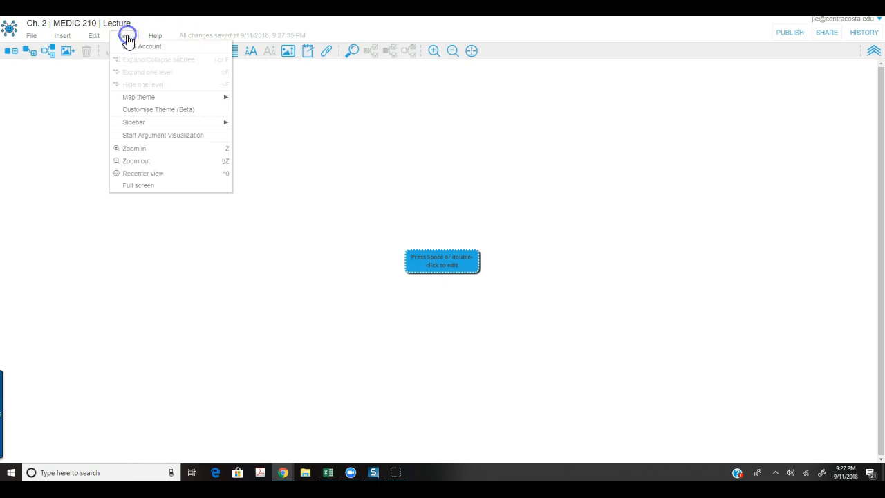
mouse_move(170, 100)
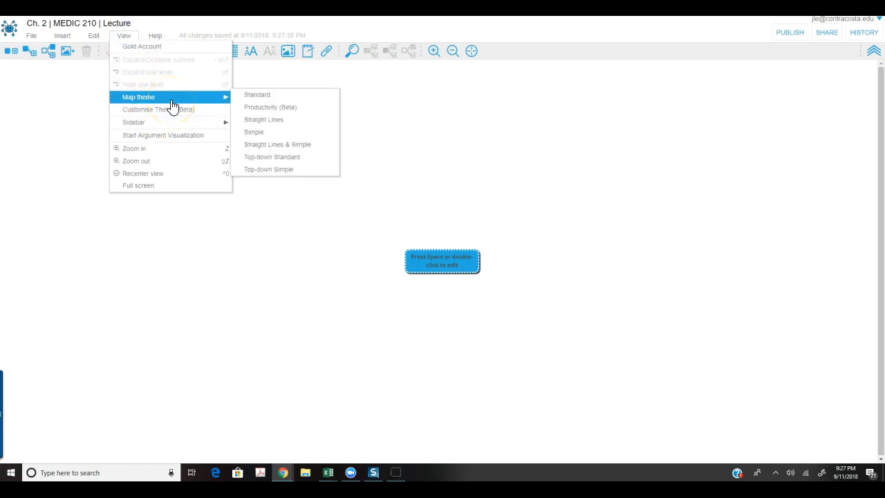
left_click(274, 146)
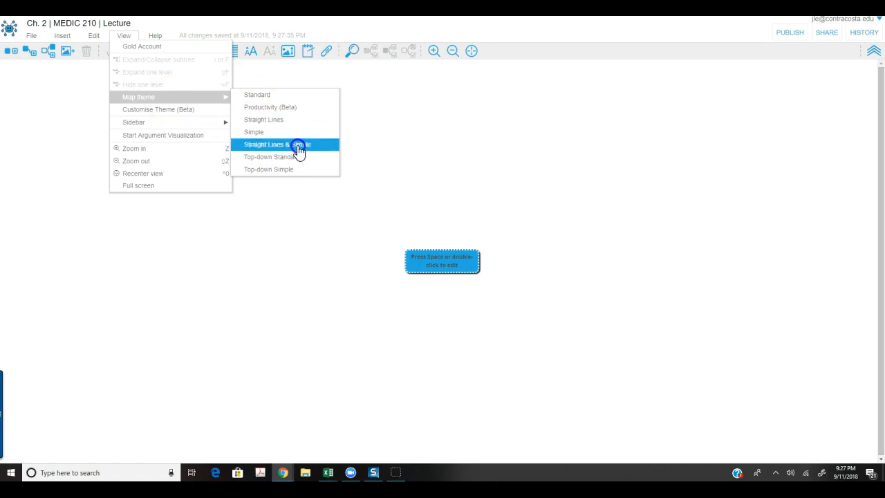
left_click(292, 158)
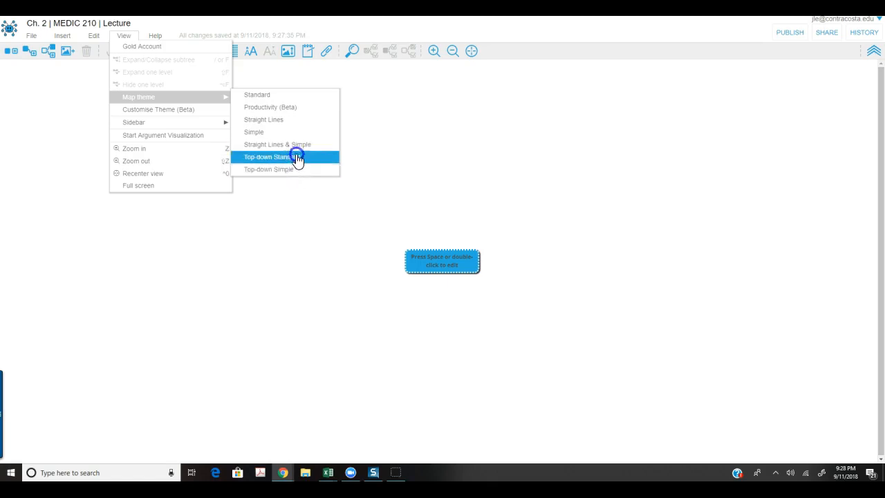
left_click(302, 94)
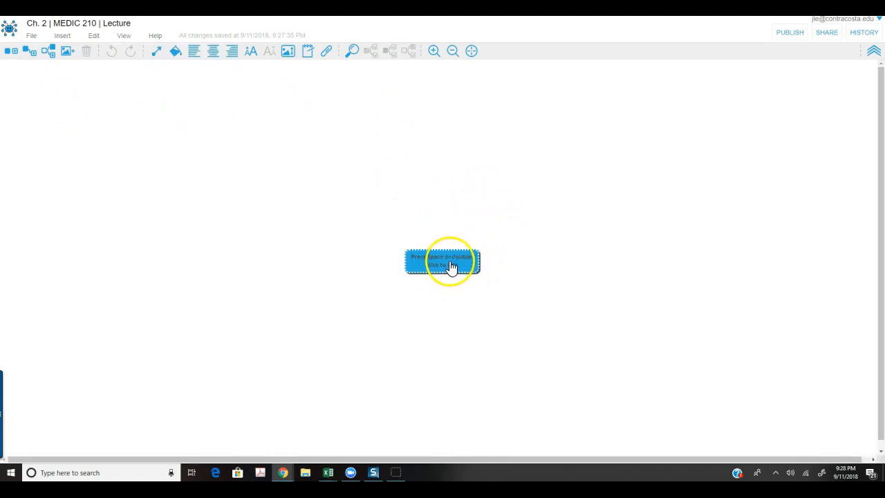
Delete the central node's placeholder prompt and label the node 'Ch. 2'.
left_click(428, 271)
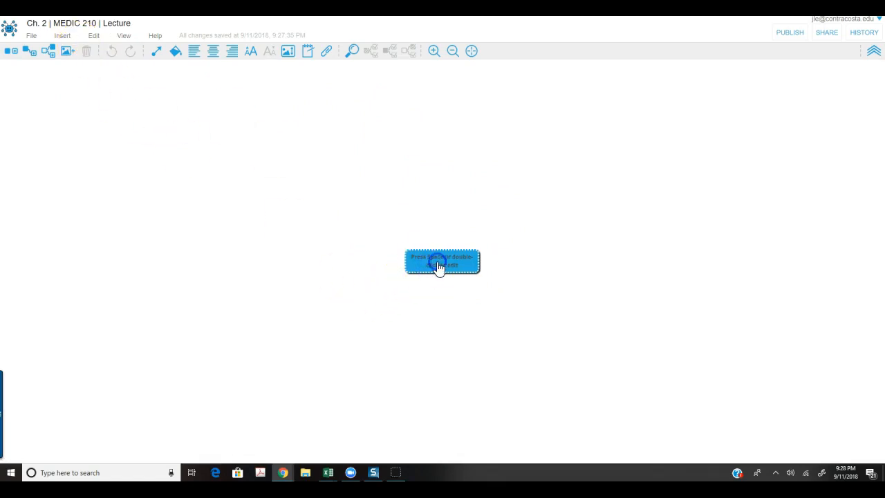
left_click_drag(464, 266, 405, 254)
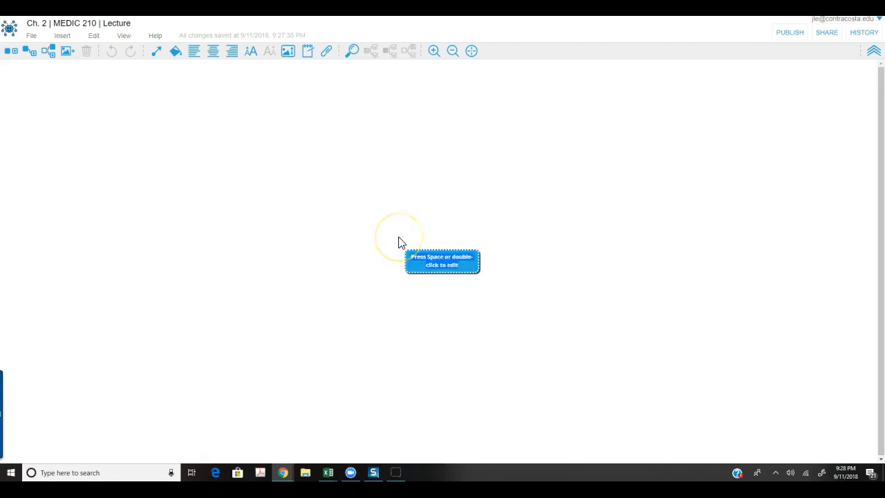
key("BackSpace")
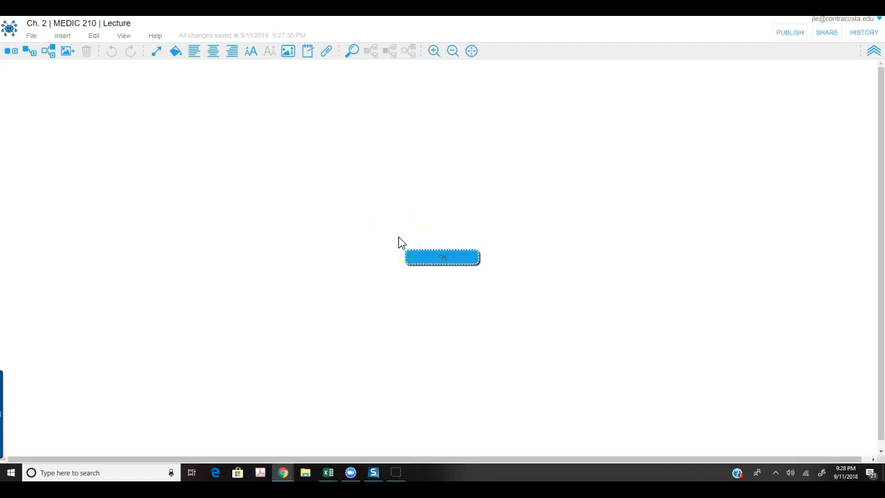
left_click(495, 301)
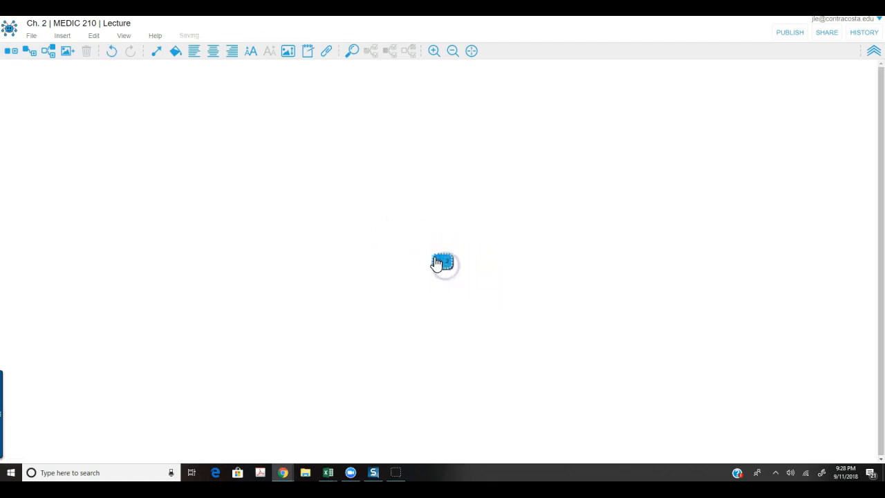
left_click(443, 263)
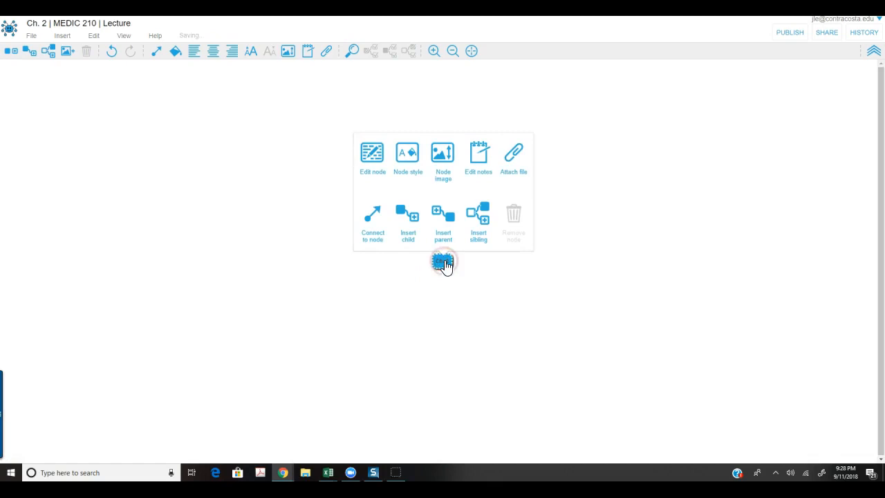
left_click(370, 156)
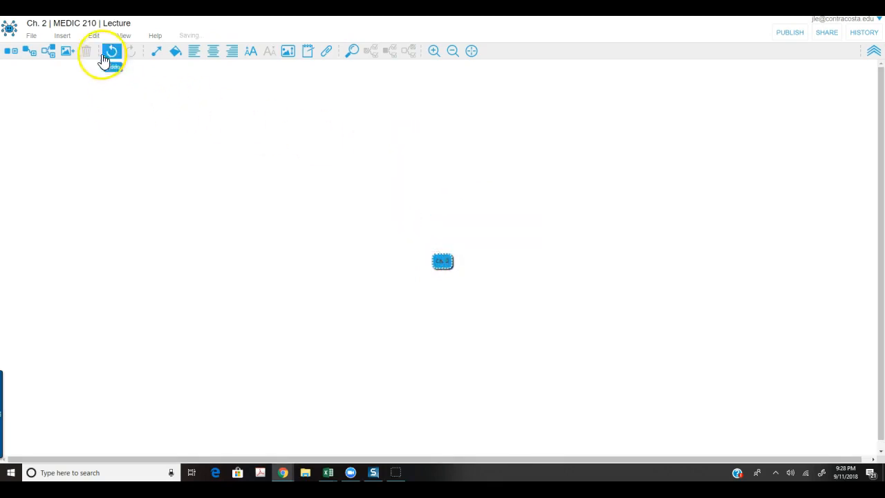
left_click(444, 262)
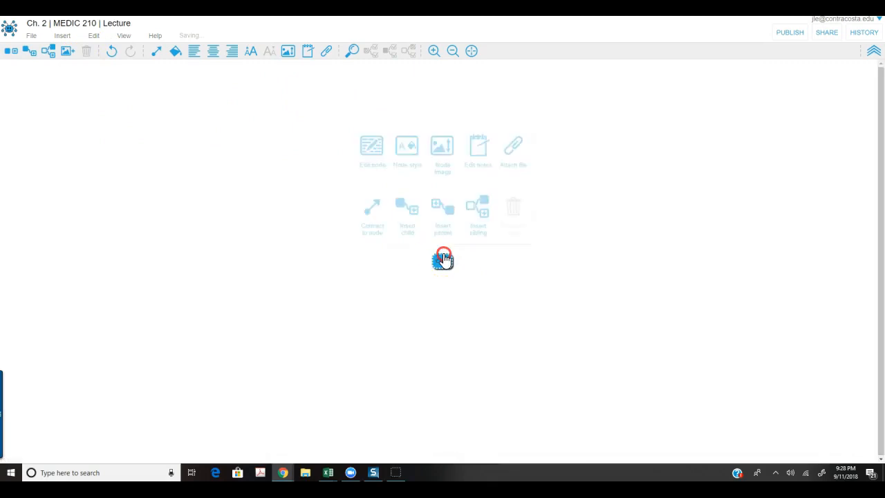
left_click(380, 164)
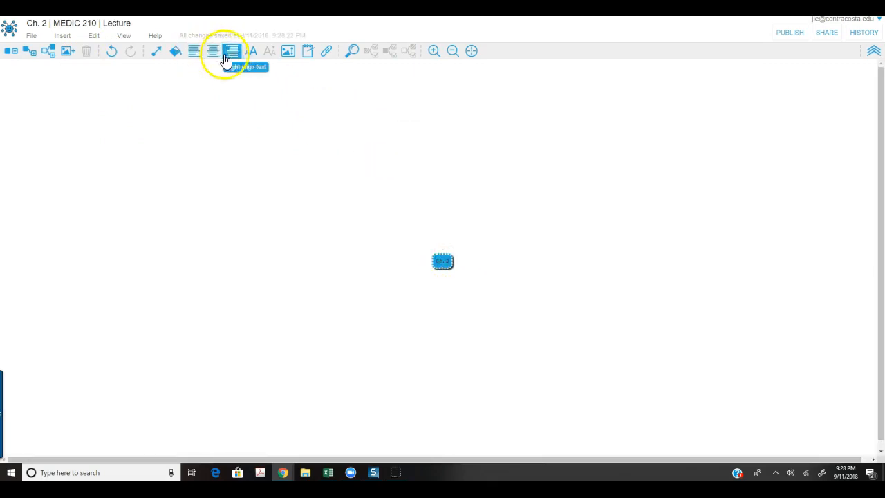
Enlarge the Ch. 2 node's font by several sizes.
left_click(443, 260)
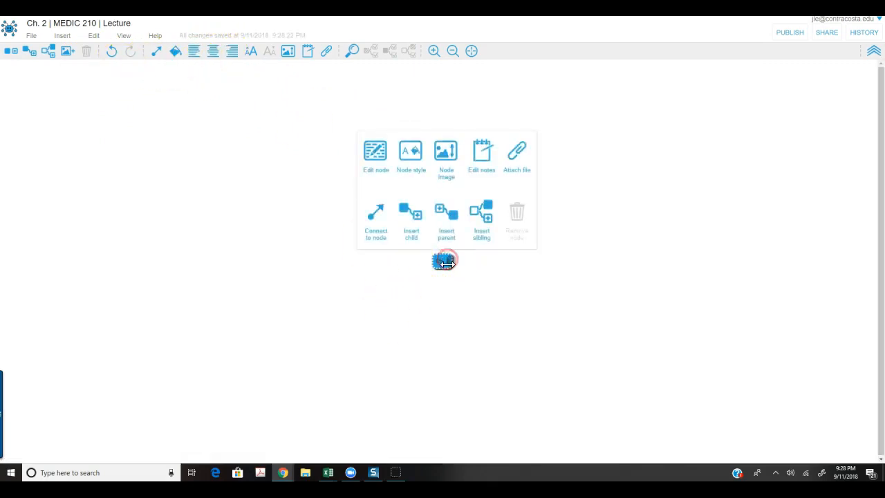
left_click(418, 153)
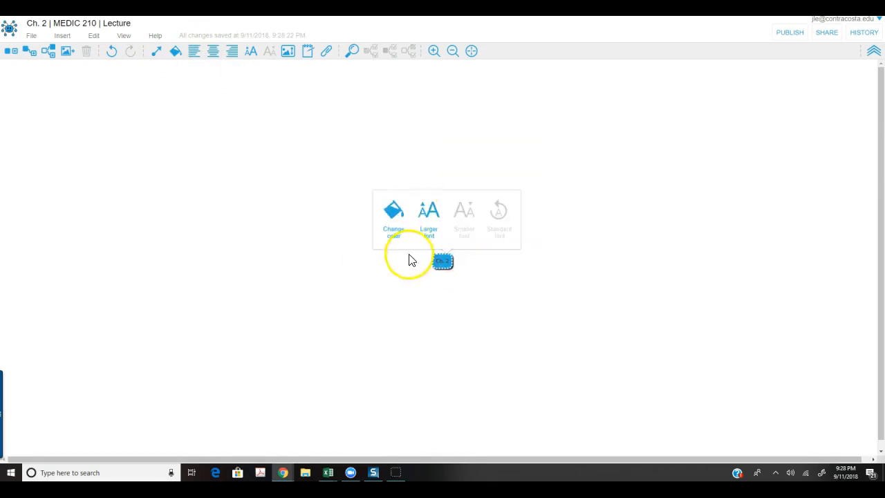
left_click(430, 221)
left_click(433, 217)
left_click(433, 217)
left_click(434, 217)
left_click(433, 217)
left_click(433, 217)
left_click(434, 217)
left_click(435, 217)
left_click(434, 217)
Give the Ch. 2 node a light grey fill colour.
left_click(398, 219)
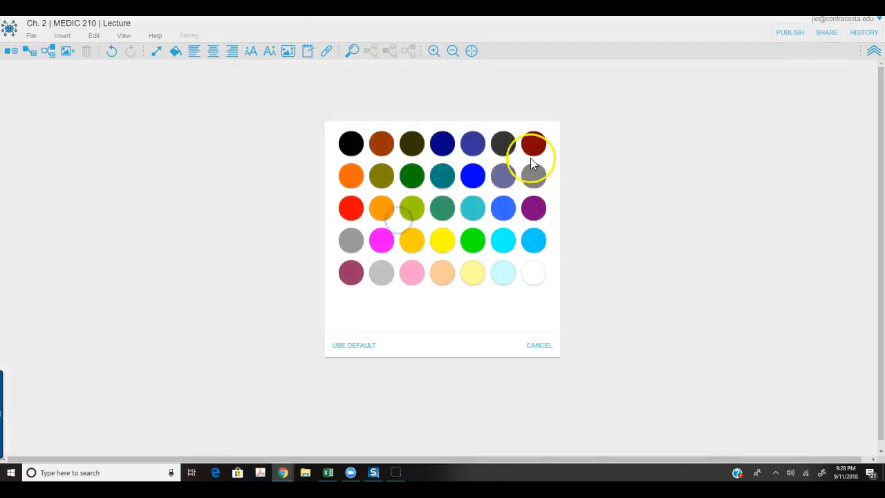
left_click(533, 273)
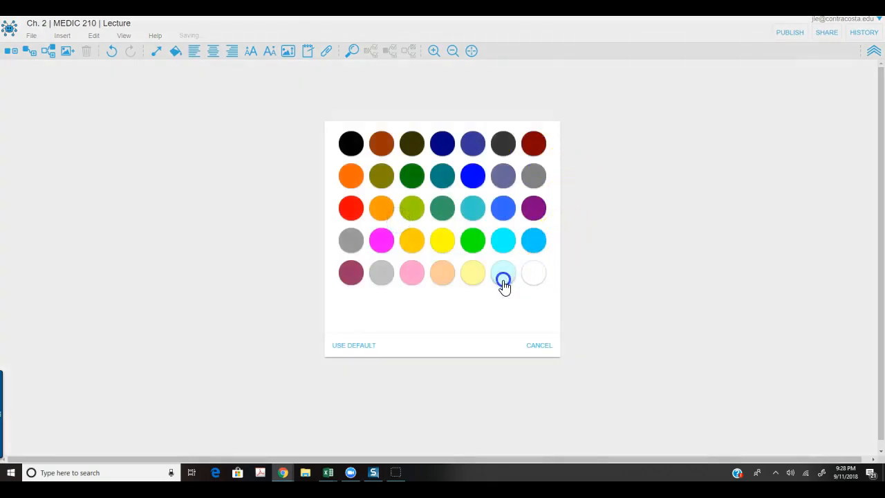
left_click(382, 277)
left_click(488, 322)
left_click(461, 278)
left_click(618, 223)
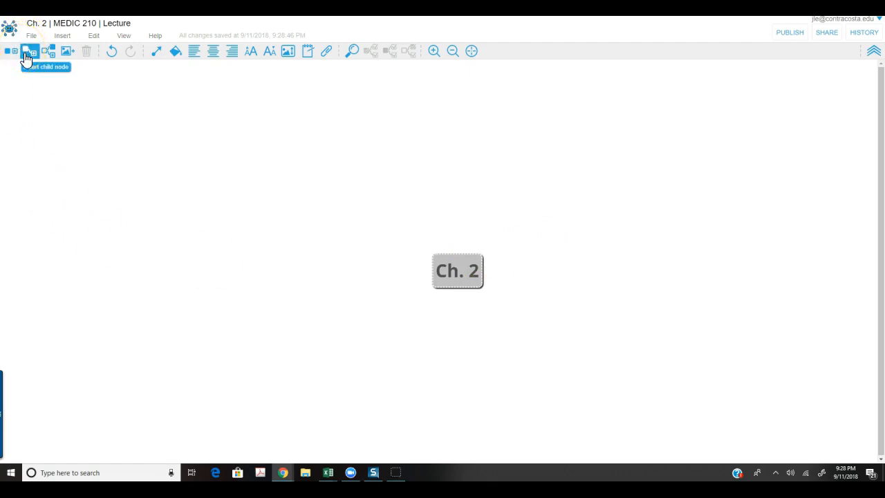
Add a child node labelled 'Point # 1' to the Ch. 2 node.
left_click(30, 56)
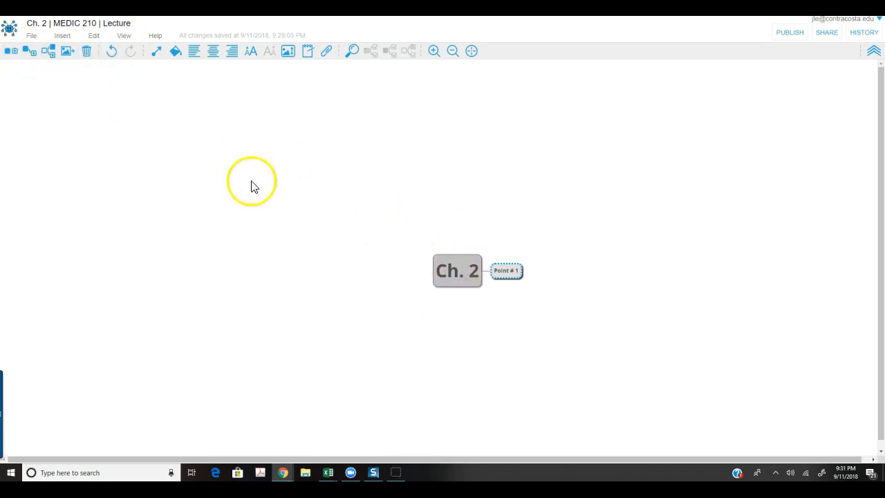
Move Ch. 2 to the upper left of the canvas and delete the Point # 1 node.
left_click(452, 273)
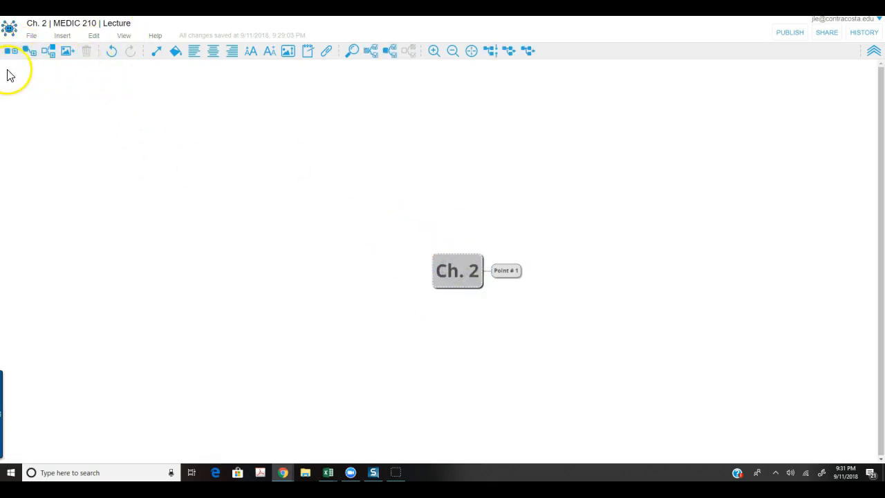
left_click(29, 50)
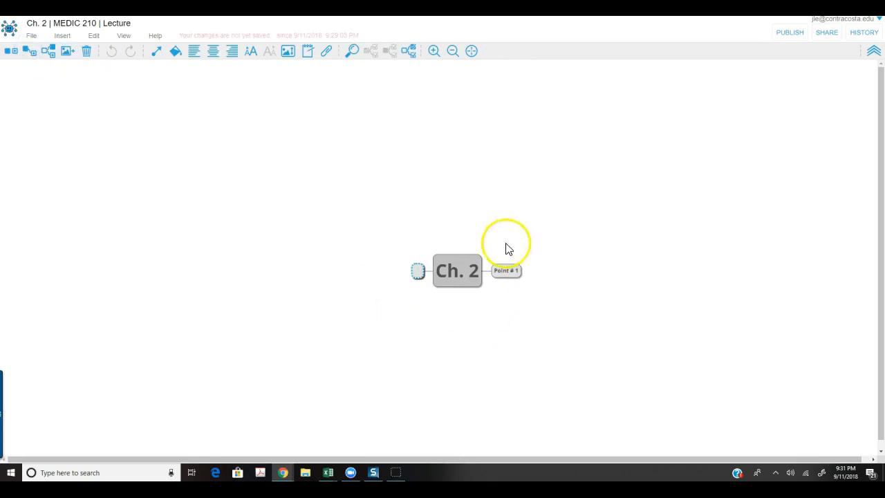
left_click(456, 276)
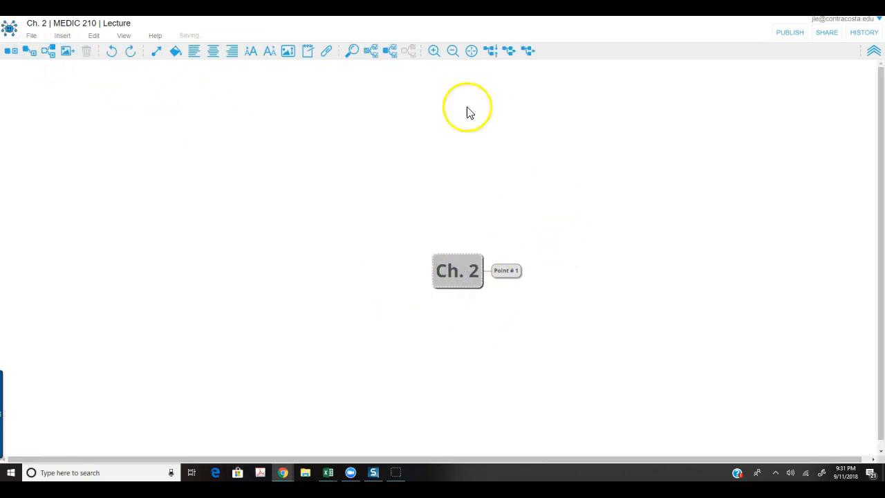
left_click_drag(466, 277, 87, 110)
left_click(126, 115)
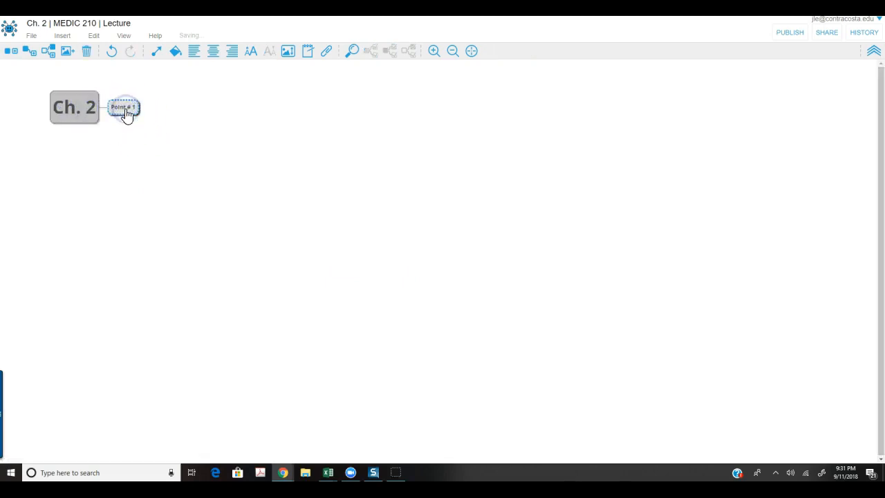
key("Delete")
left_click(64, 127)
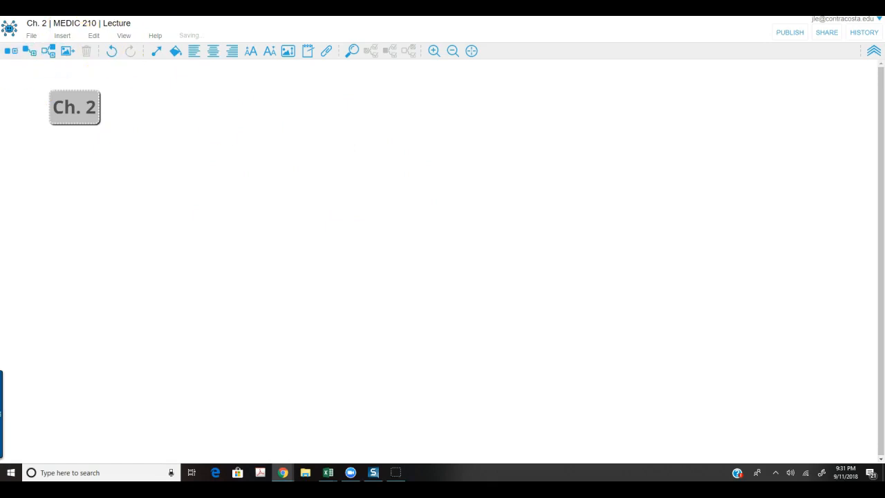
Add a separate blue root node named 'Lesson 1' and widen it.
left_click(11, 50)
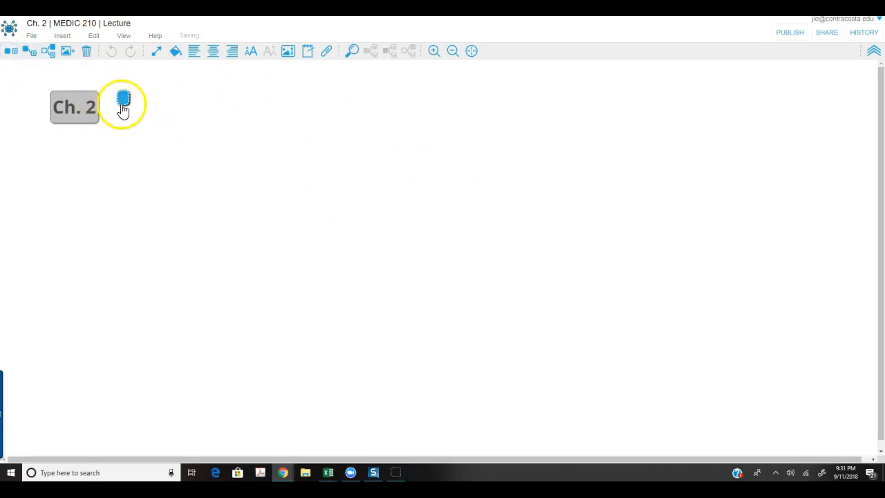
key("ctrl+z")
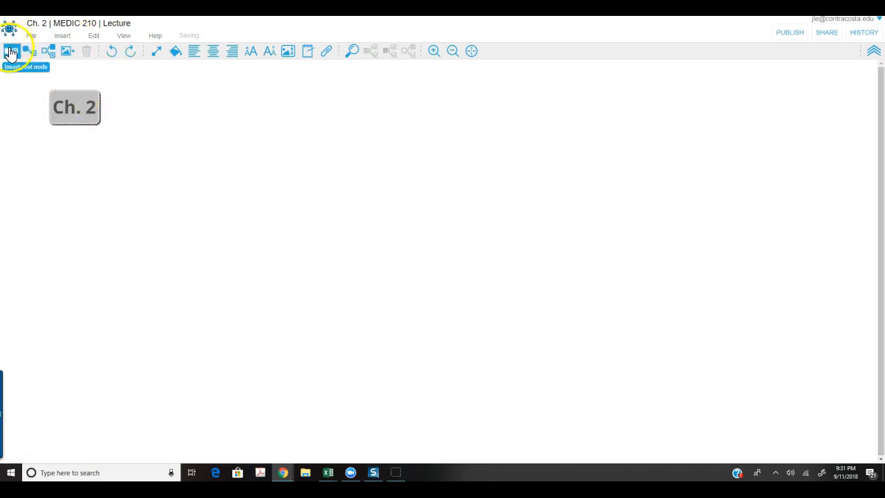
left_click(11, 51)
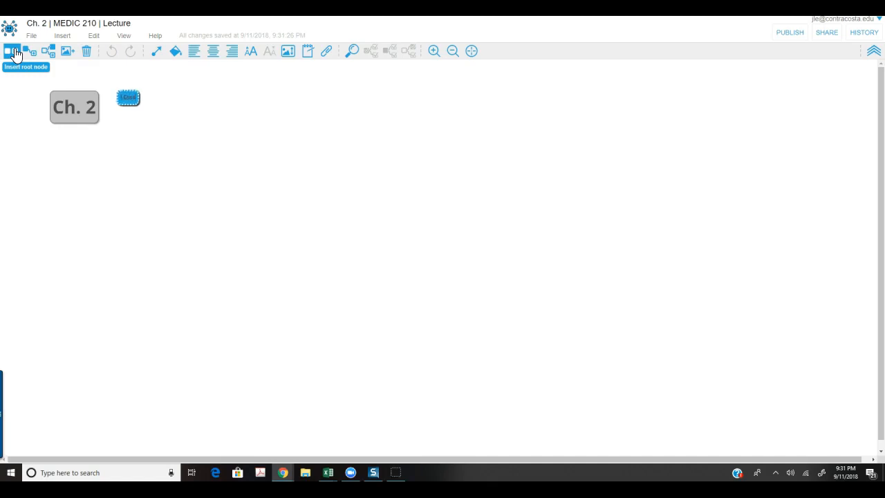
left_click(14, 51)
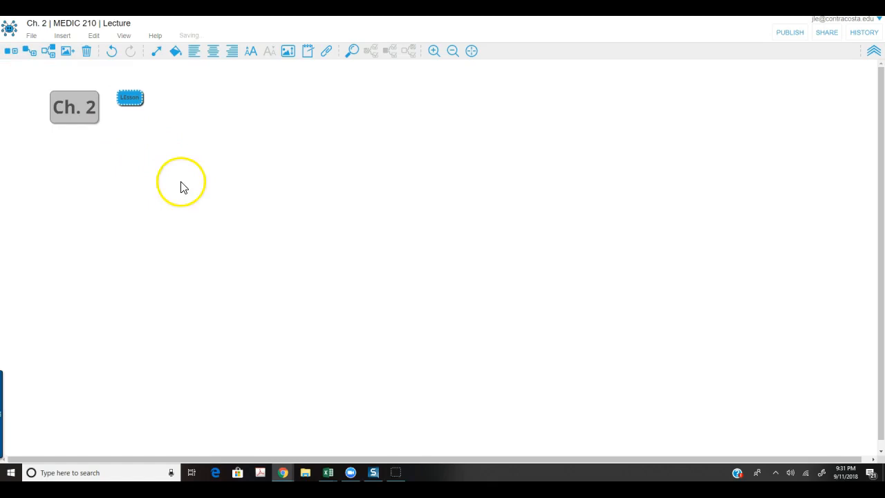
double_click(136, 97)
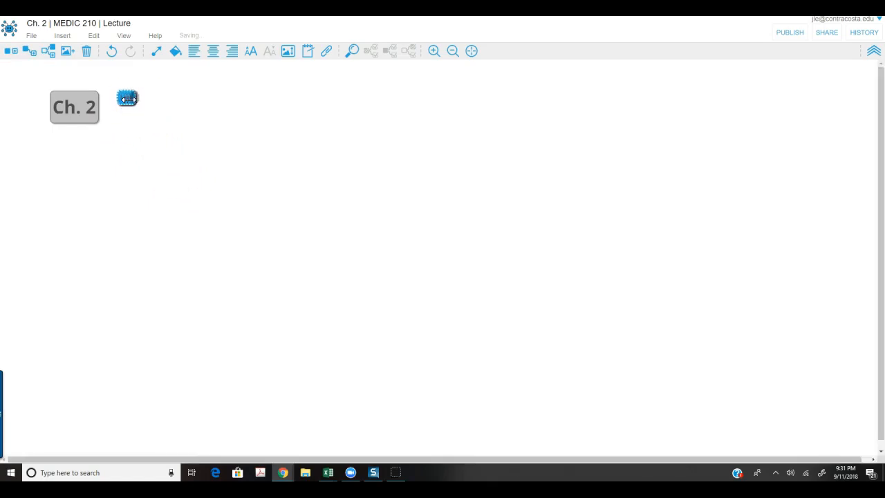
left_click_drag(148, 97, 174, 87)
Enlarge the Lesson 1 font and position the node below Ch. 2.
left_click(254, 51)
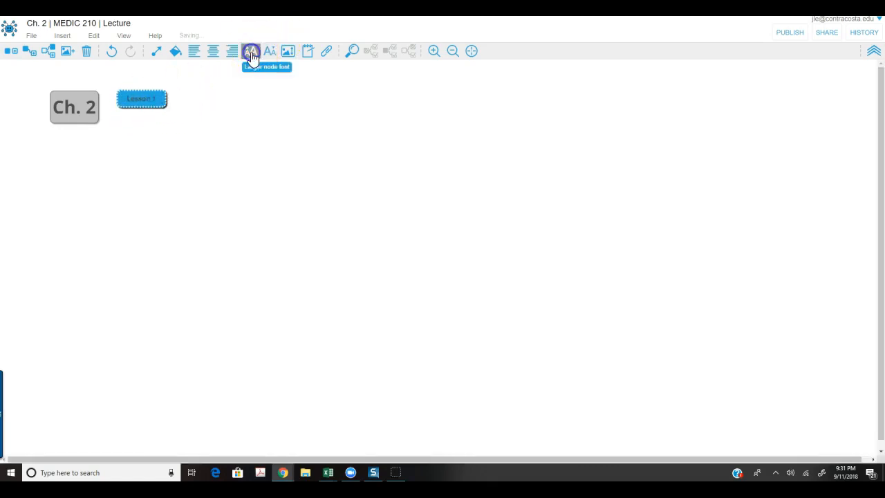
left_click(254, 52)
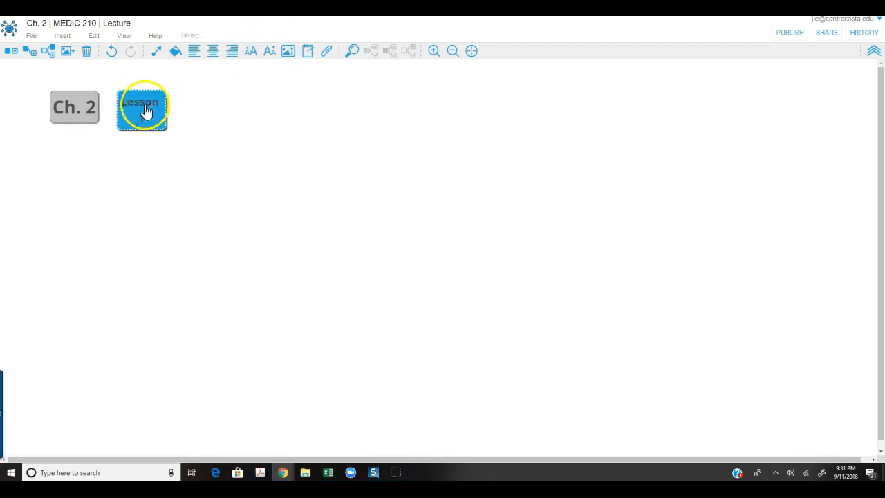
left_click_drag(164, 106, 163, 226)
left_click(281, 215)
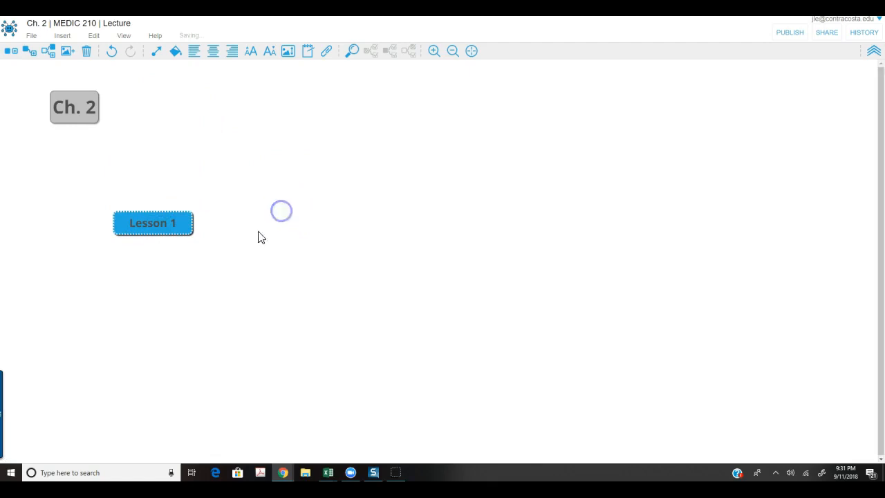
left_click(173, 231)
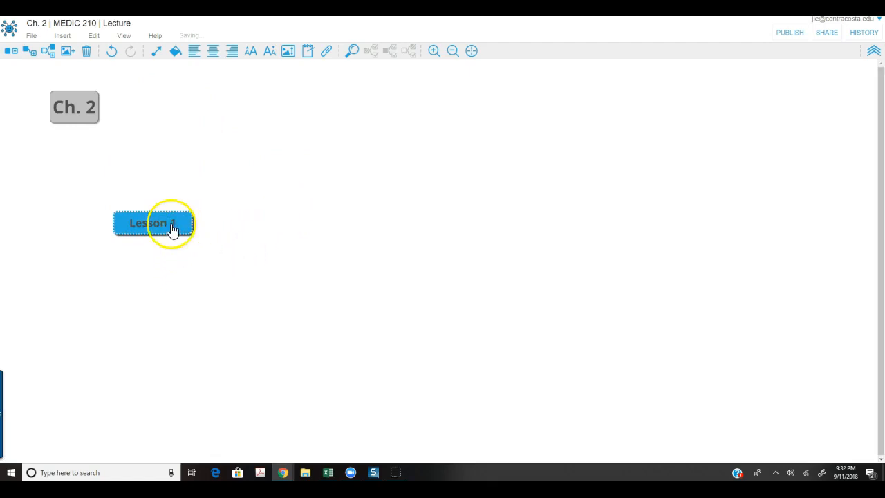
left_click(159, 228)
left_click(158, 266)
left_click(163, 229)
left_click(170, 226)
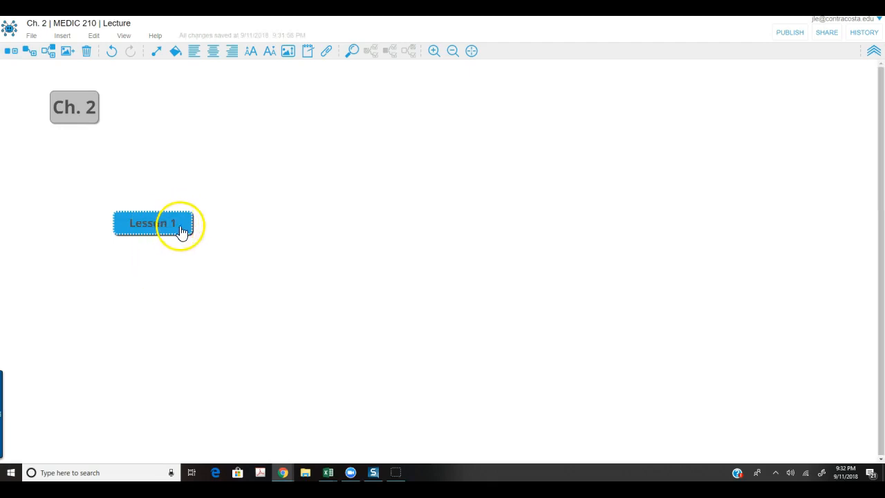
left_click_drag(163, 225, 161, 224)
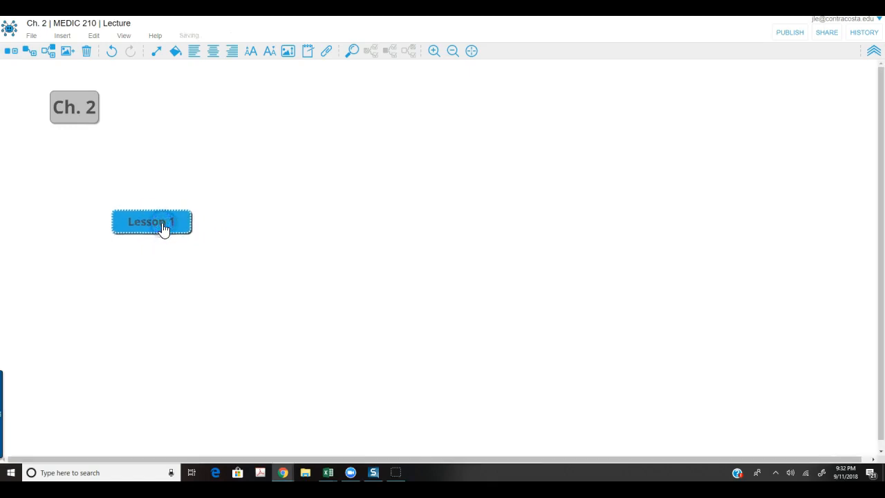
Add an 'Objective 1' child node under Lesson 1.
left_click(30, 61)
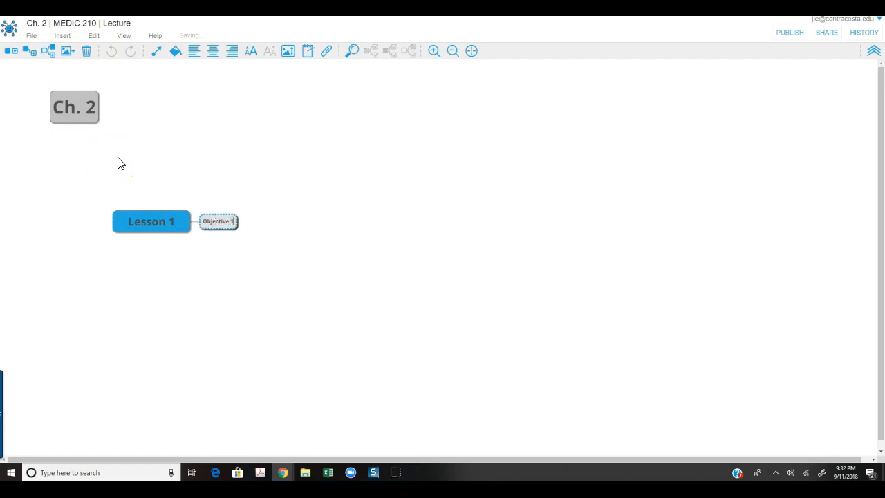
left_click(222, 243)
left_click(219, 224)
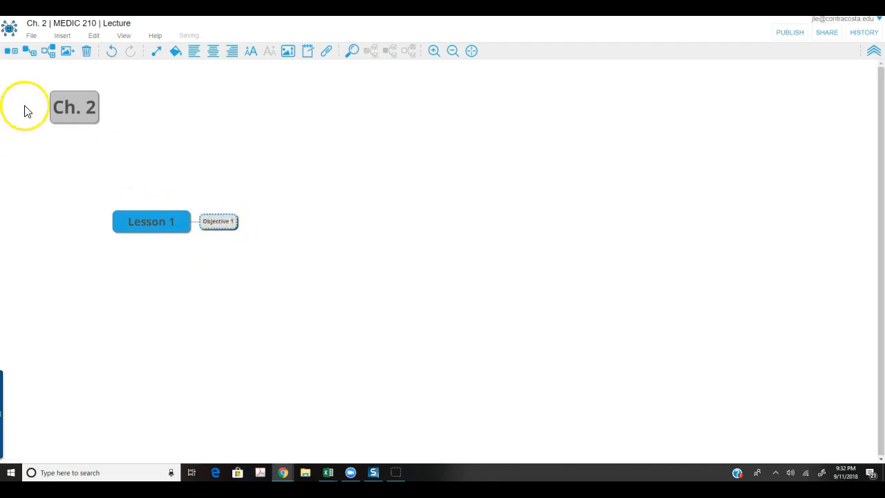
left_click(51, 58)
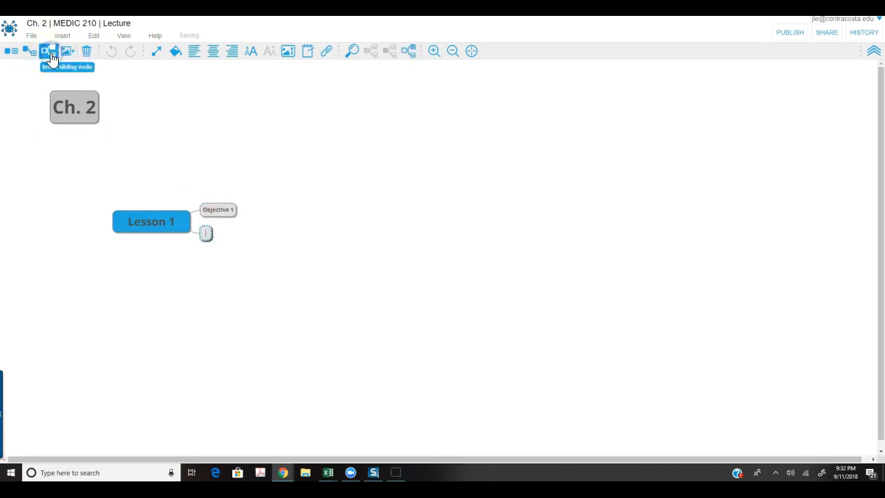
left_click(219, 211)
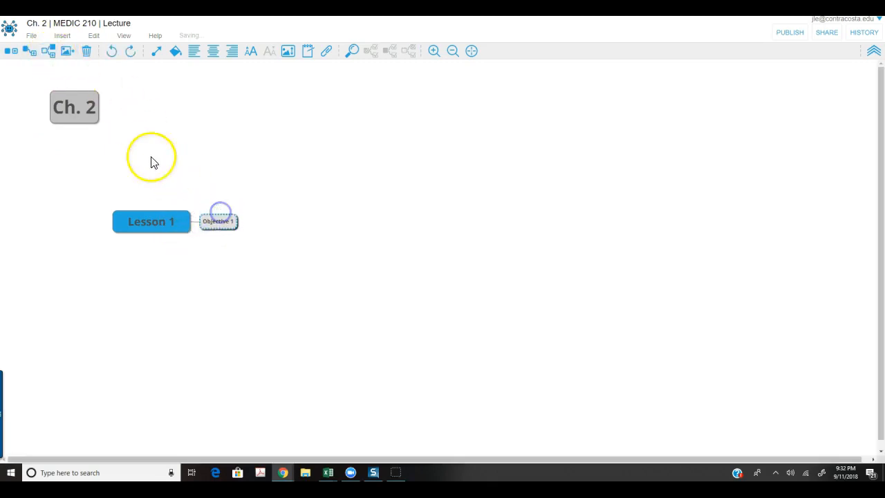
left_click(49, 51)
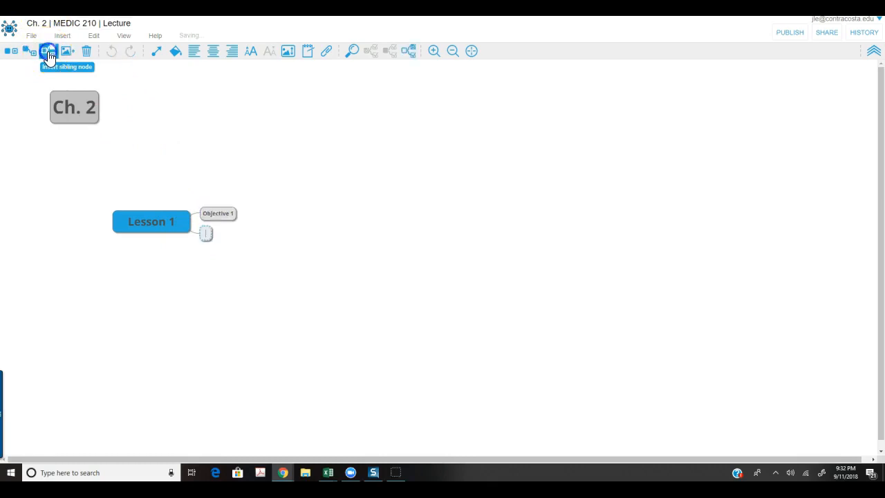
left_click(228, 218)
Add 'Objective 1 subtopic' and 'Objective 1 subtopic #2' as children of Objective 1.
left_click(29, 50)
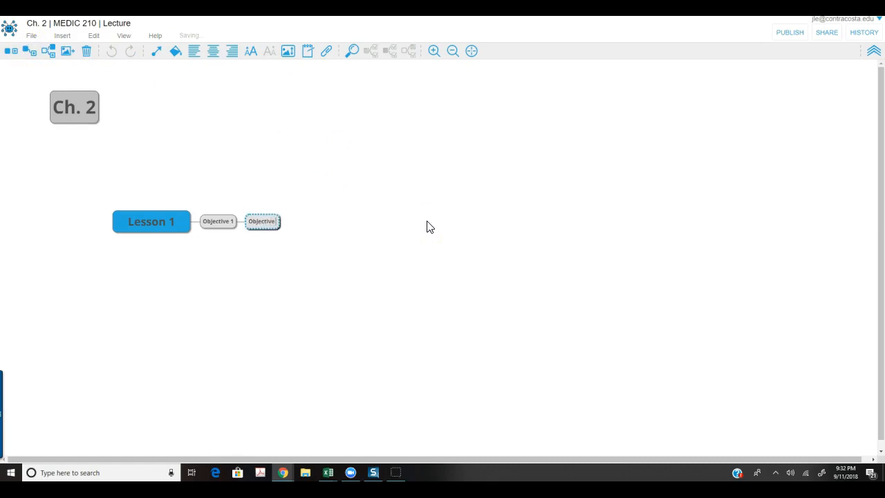
type("Objective 1 subtopic")
left_click(359, 187)
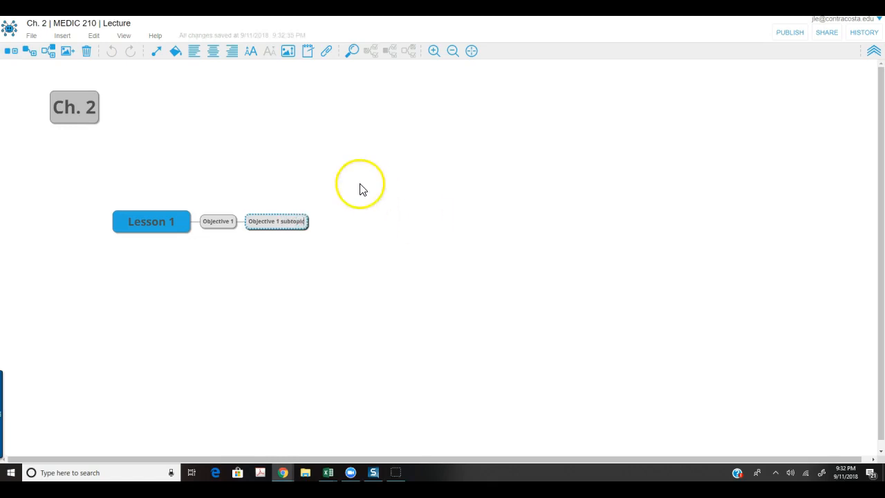
left_click(226, 222)
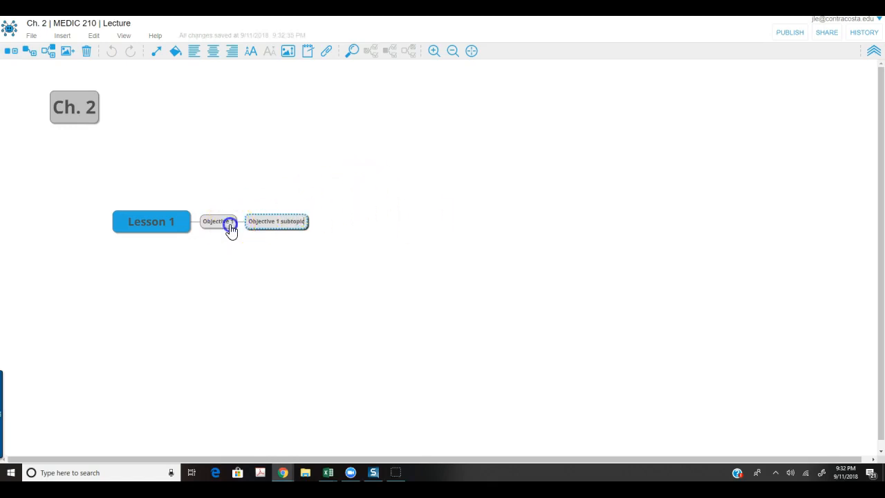
left_click(29, 51)
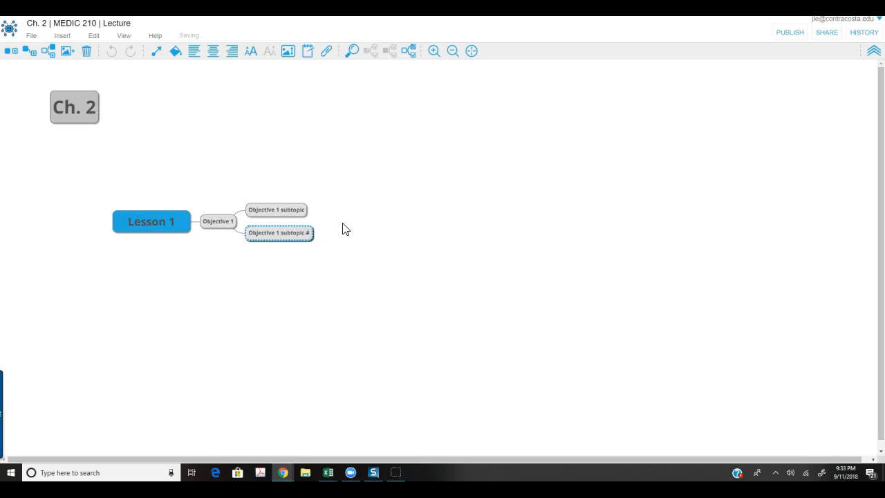
left_click(345, 229)
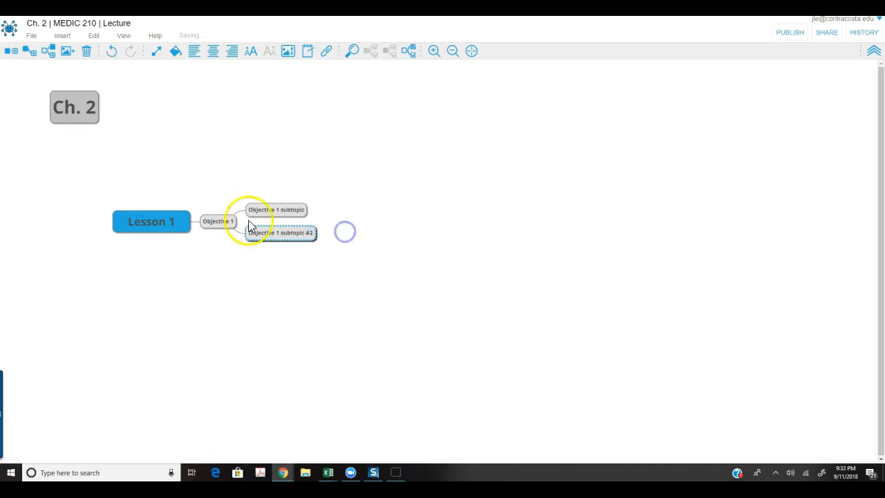
Add an 'Objective 2' child to Lesson 1 with subtopics ST 1 and ST 2.
left_click(162, 217)
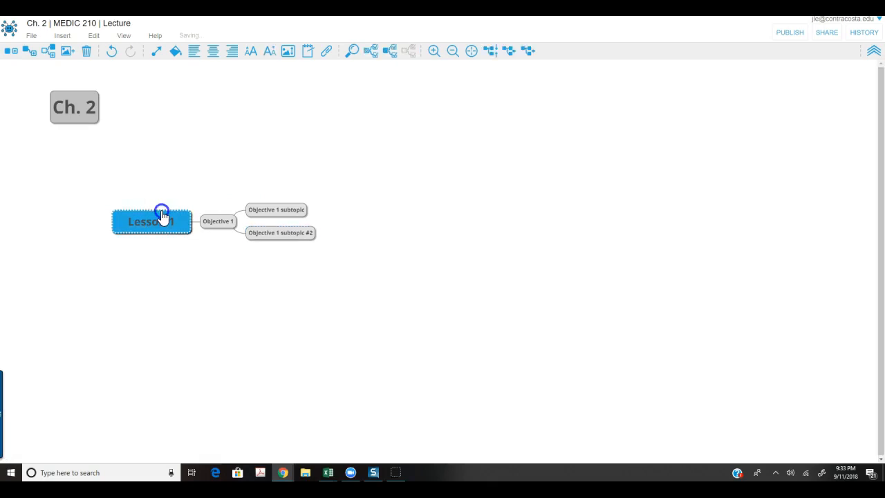
left_click(28, 53)
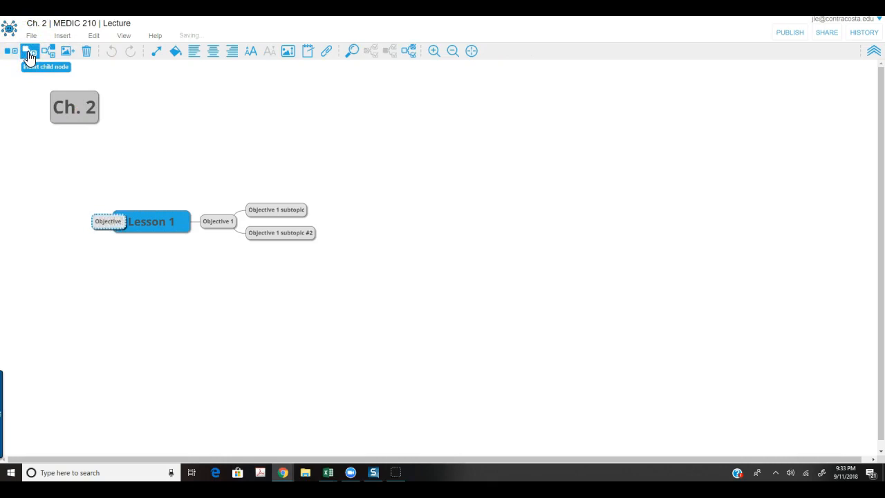
key("Return")
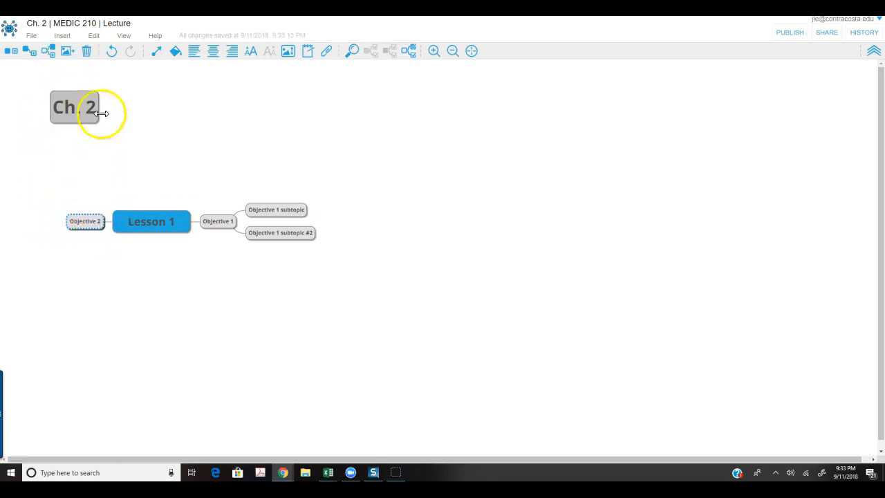
left_click(29, 53)
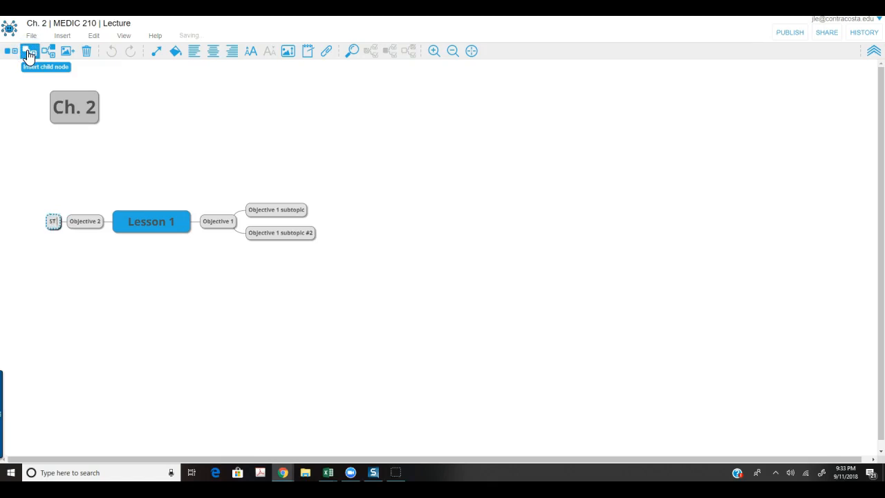
key("Return")
left_click(78, 222)
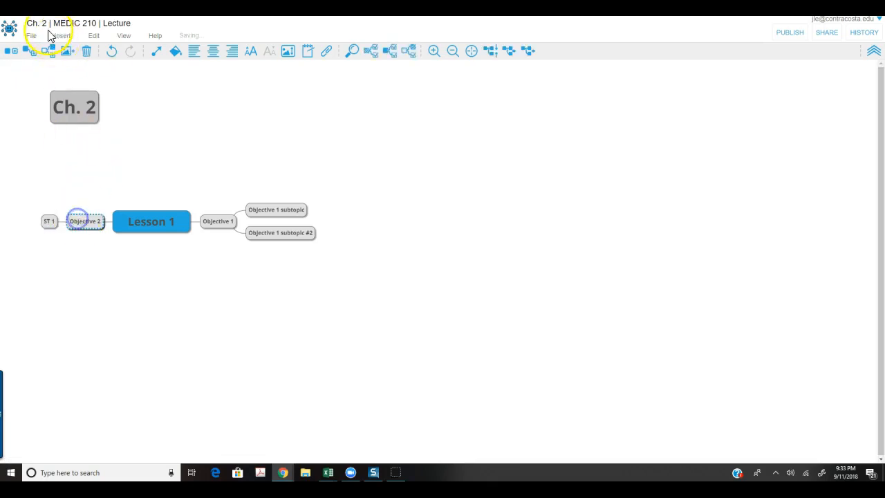
left_click(29, 52)
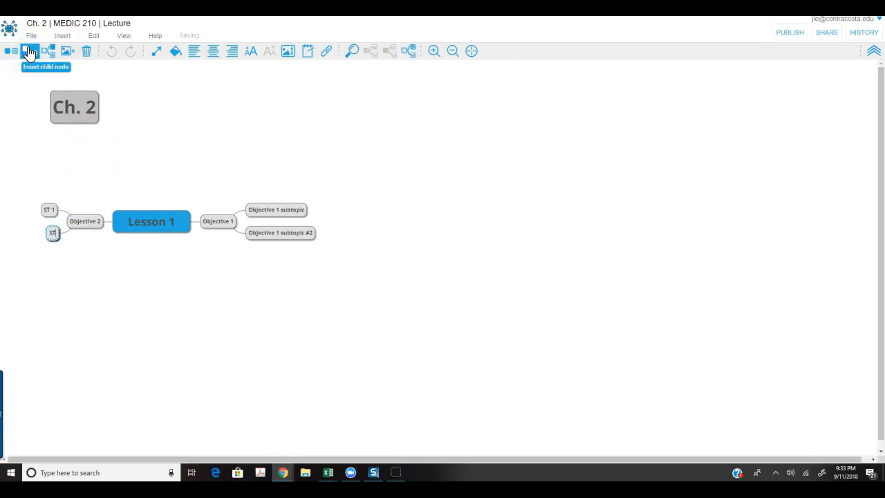
left_click(142, 319)
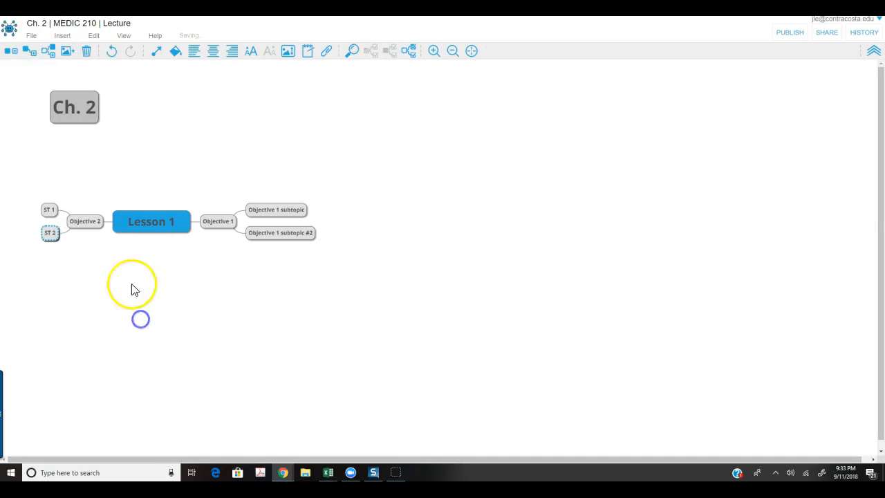
Add 'ST 1 SST 1' as a child of the ST 1 node.
left_click(52, 211)
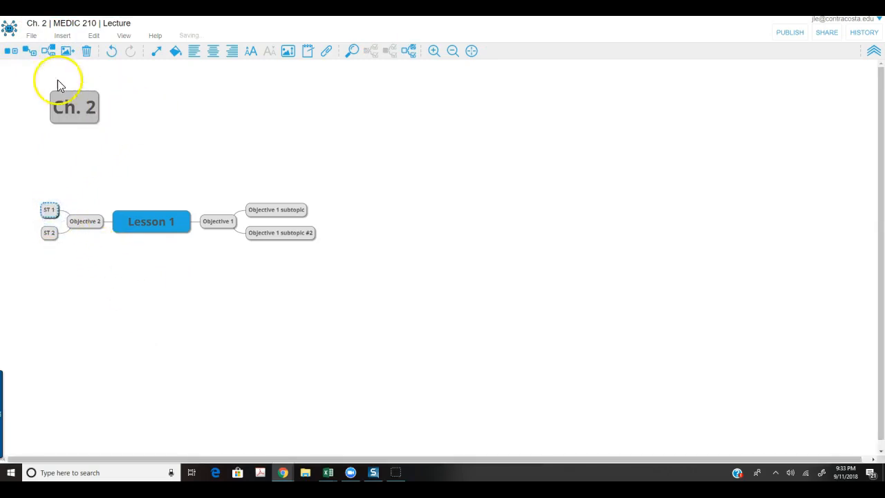
left_click(31, 53)
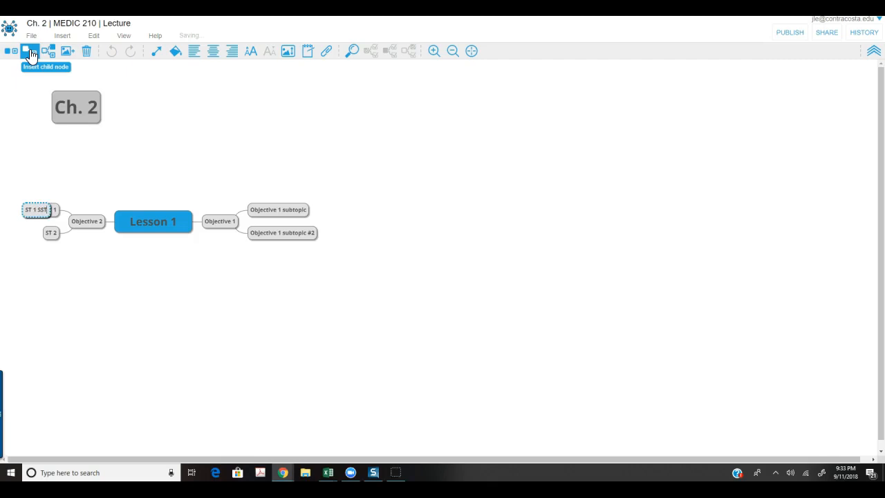
key("Return")
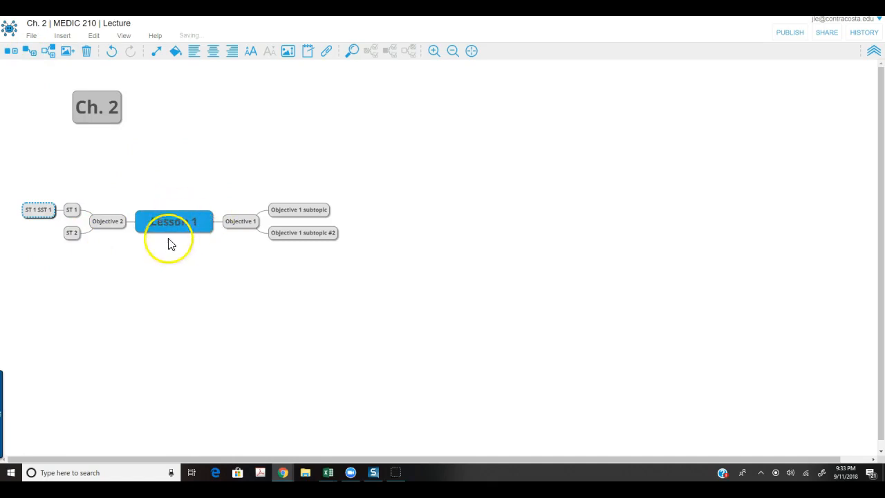
left_click(243, 316)
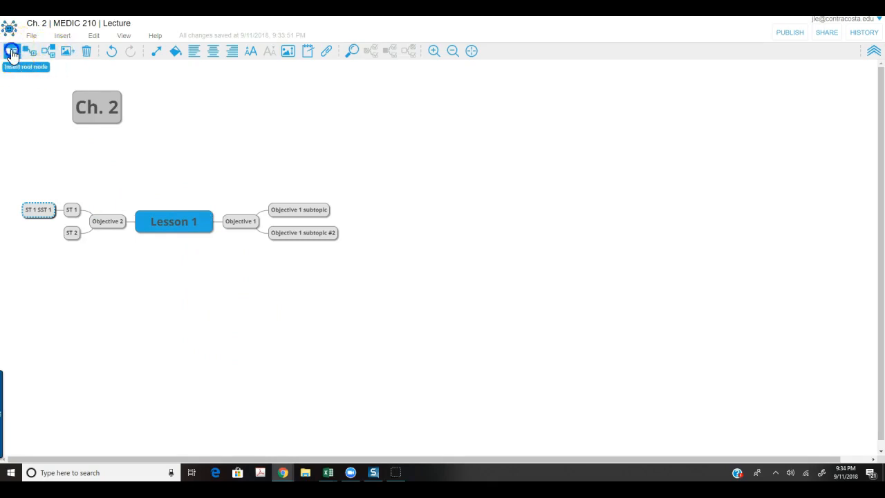
left_click(12, 52)
Replace the misplaced root node with a new 'Lesson 2' root node in larger text.
left_click(79, 209)
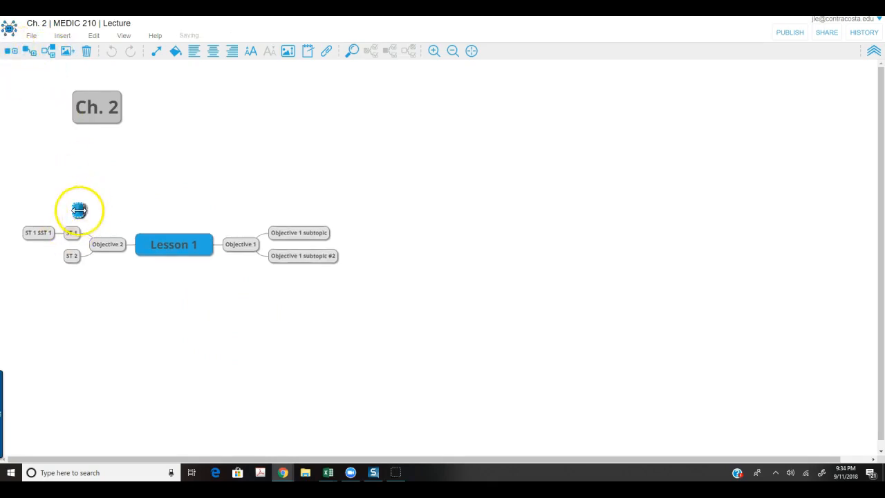
left_click(238, 294)
left_click(11, 52)
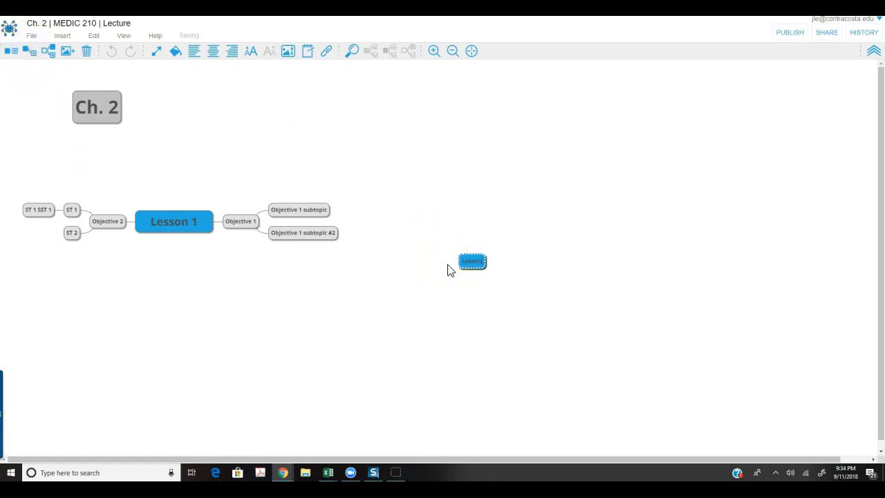
left_click(250, 51)
left_click(251, 51)
left_click(250, 51)
Place Lesson 2 below Lesson 1 and resize it so its label fits one line.
left_click(512, 294)
left_click_drag(512, 294, 173, 330)
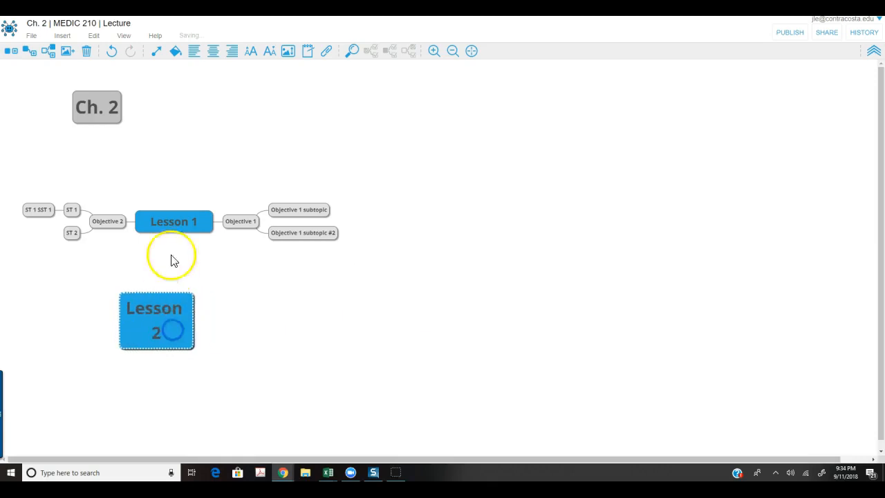
left_click(177, 219)
left_click_drag(177, 219, 182, 168)
left_click_drag(170, 326, 266, 236)
mouse_move(201, 253)
left_mouse_down()
mouse_move(182, 244)
mouse_move(190, 243)
left_mouse_up()
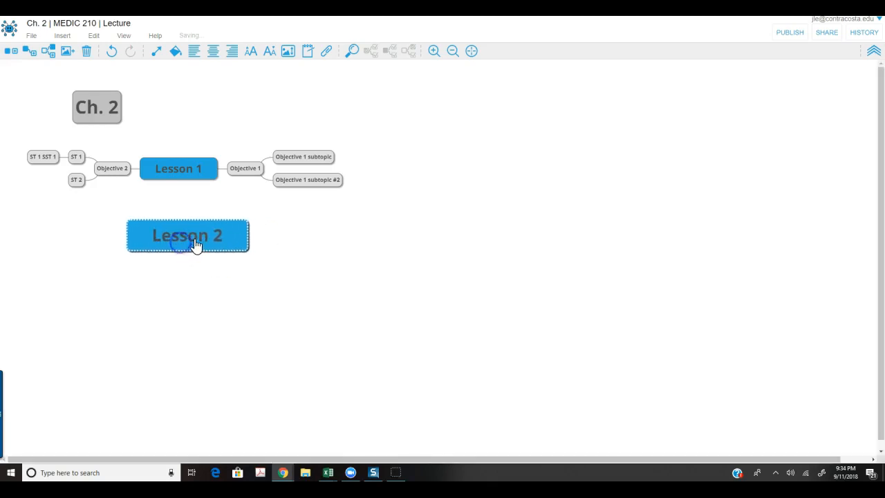
left_click(269, 50)
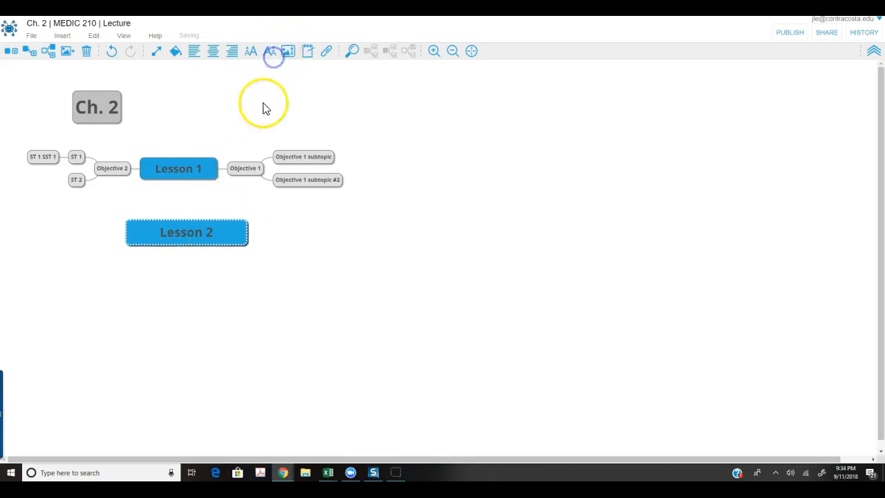
left_click_drag(244, 234, 180, 237)
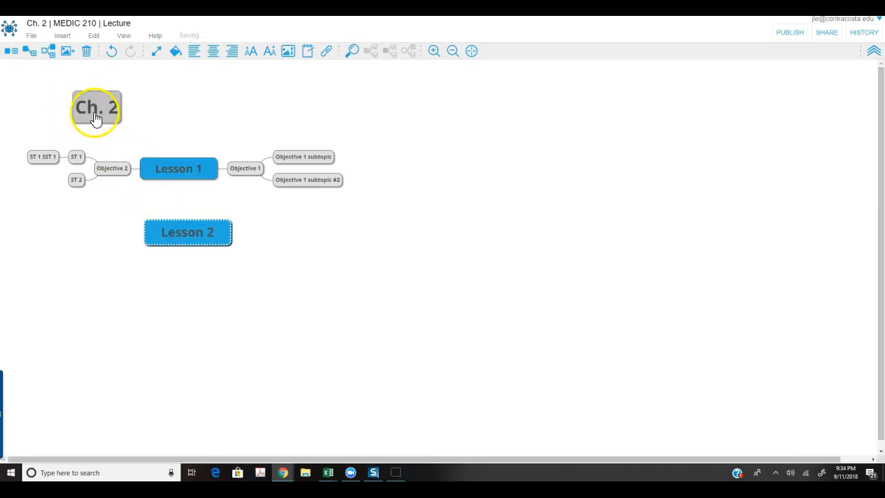
Add child nodes O1, O2 and O3 under Lesson 2.
left_click(32, 52)
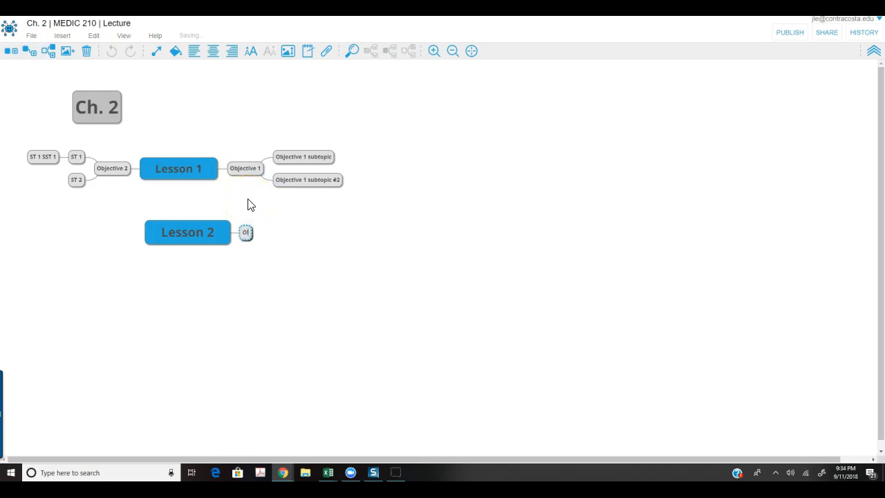
left_click(205, 225)
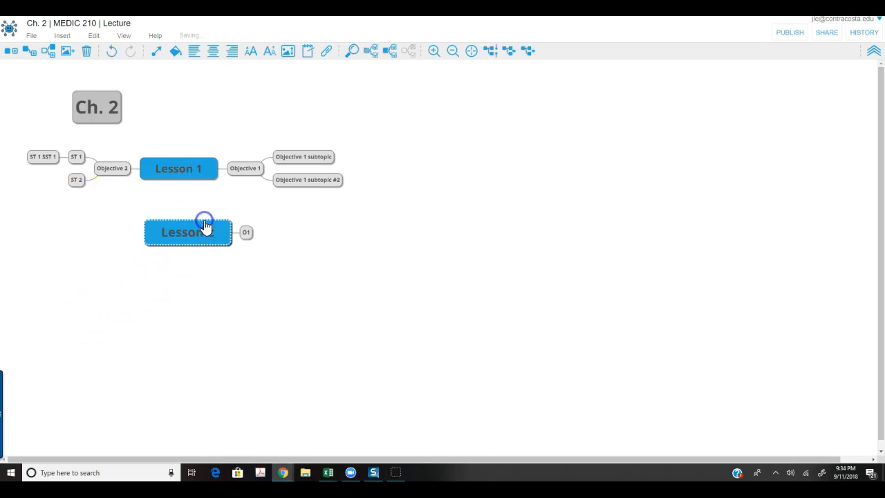
left_click(30, 52)
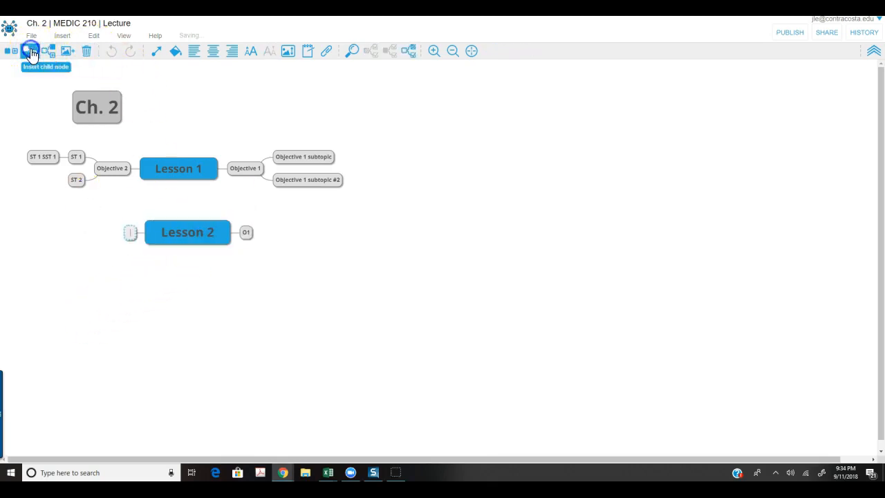
left_click(99, 191)
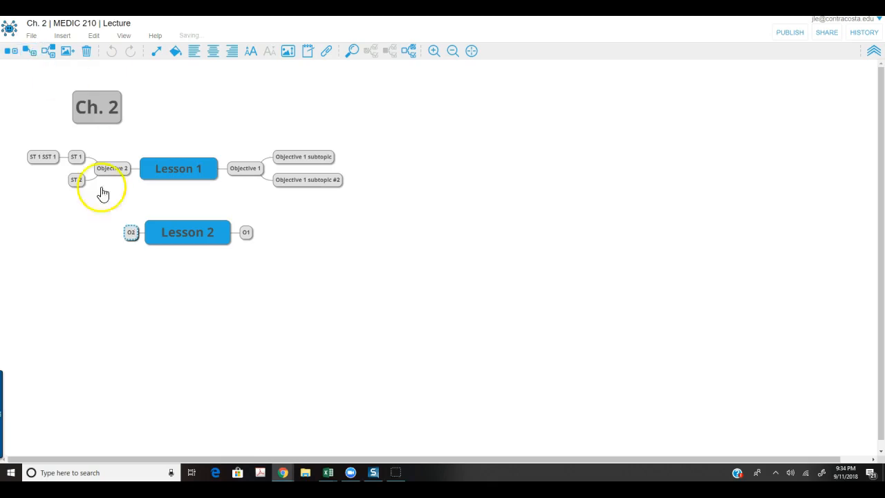
left_click(189, 232)
left_click(44, 56)
left_click(30, 52)
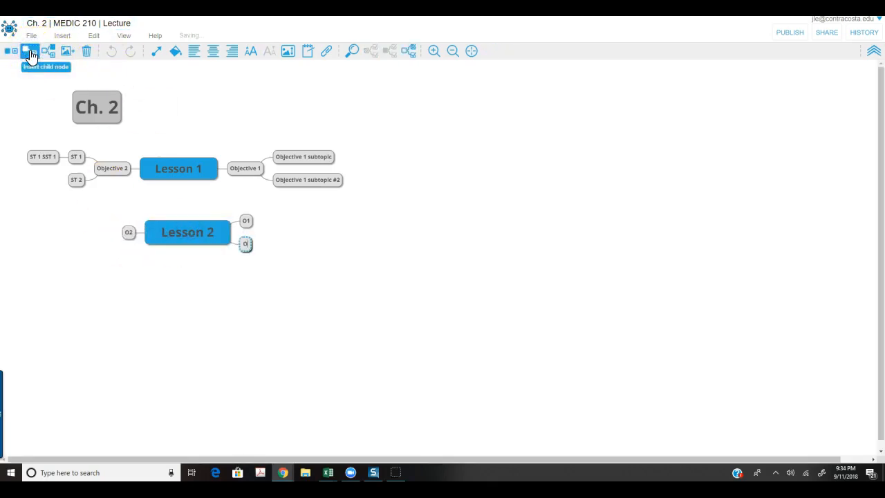
left_click(154, 294)
Add O4 and O5 under Lesson 2, then a child ST1 under O5.
left_click(191, 231)
left_click(30, 52)
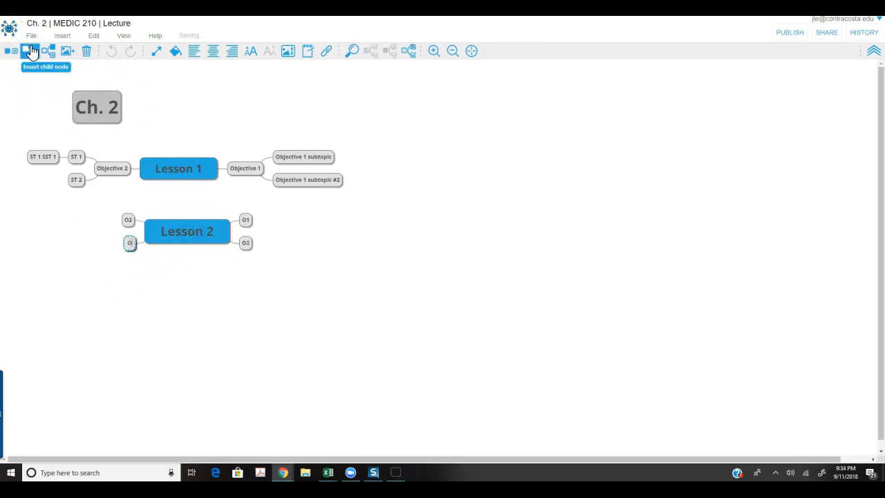
type("O4")
left_click(169, 233)
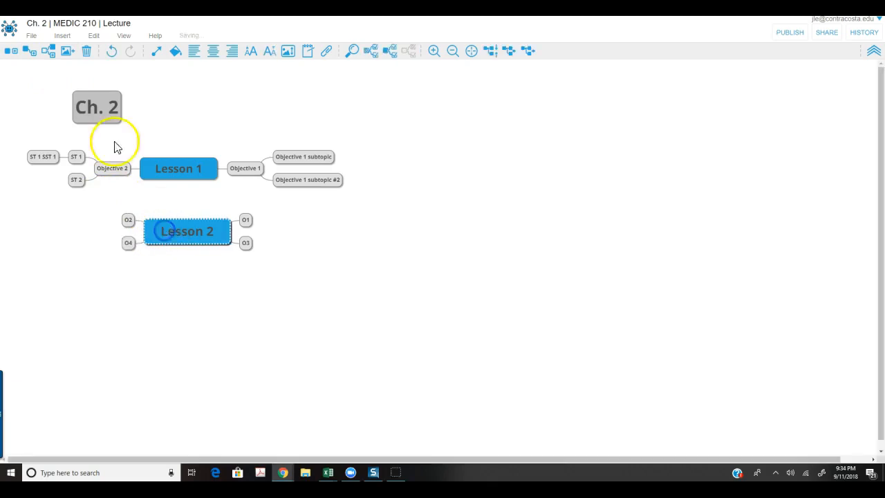
left_click(36, 55)
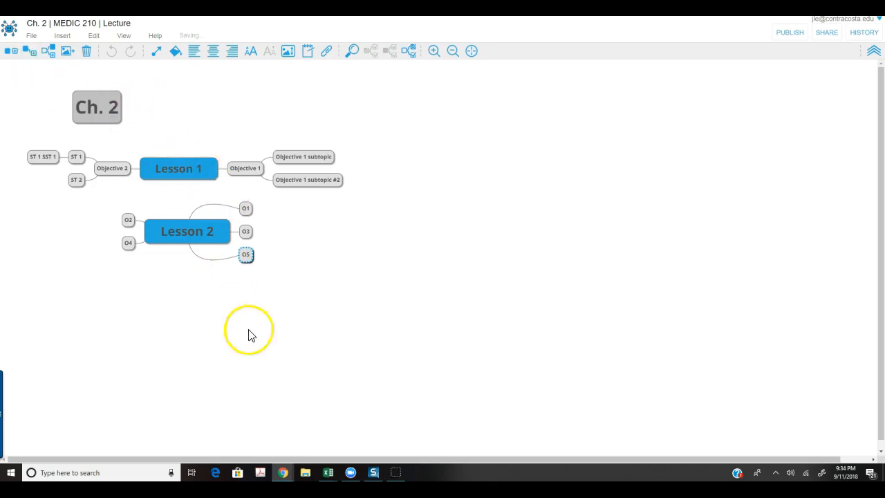
left_click(28, 56)
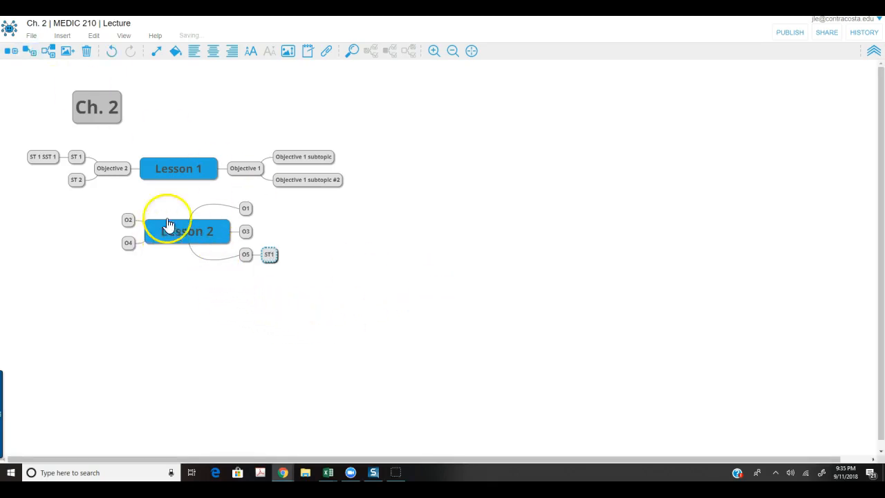
Color the Lesson 1 node navy blue and the Lesson 2 node light teal.
left_click(173, 173)
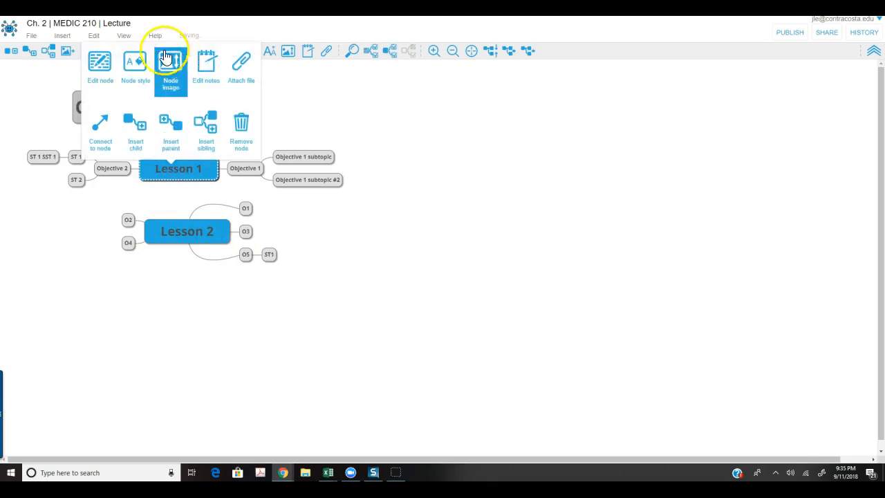
left_click(137, 59)
left_click(118, 125)
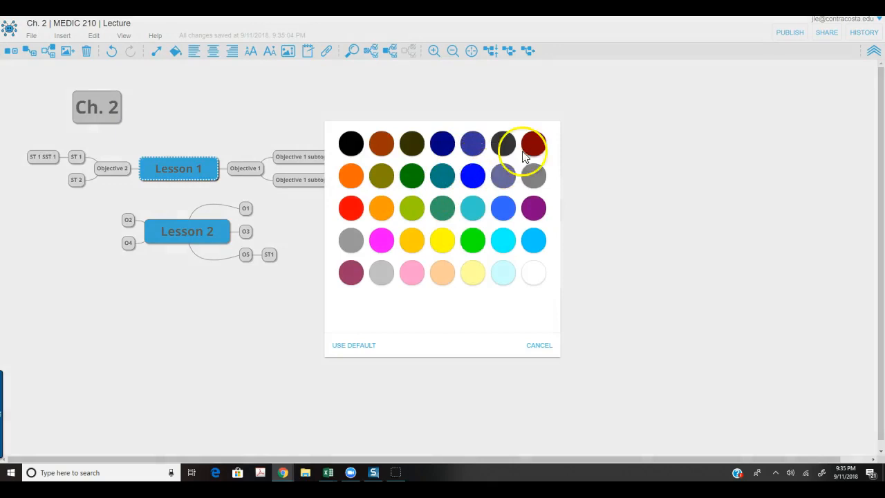
left_click(446, 146)
left_click(159, 240)
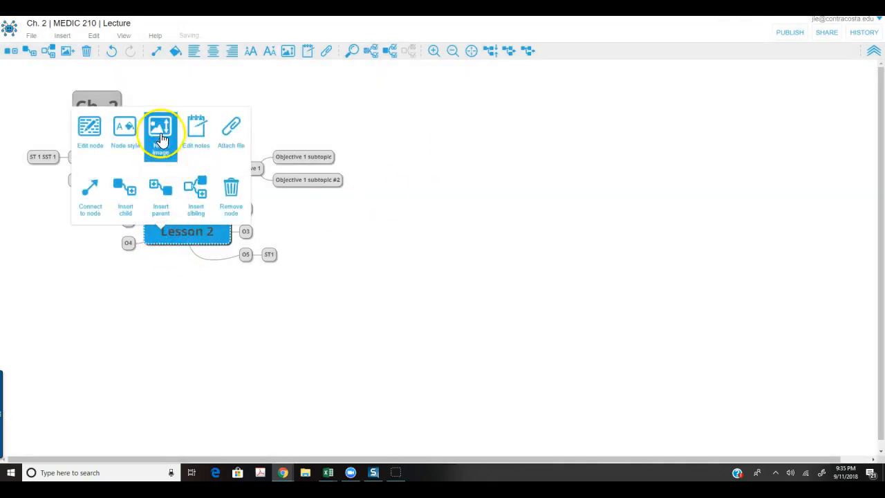
left_click(125, 138)
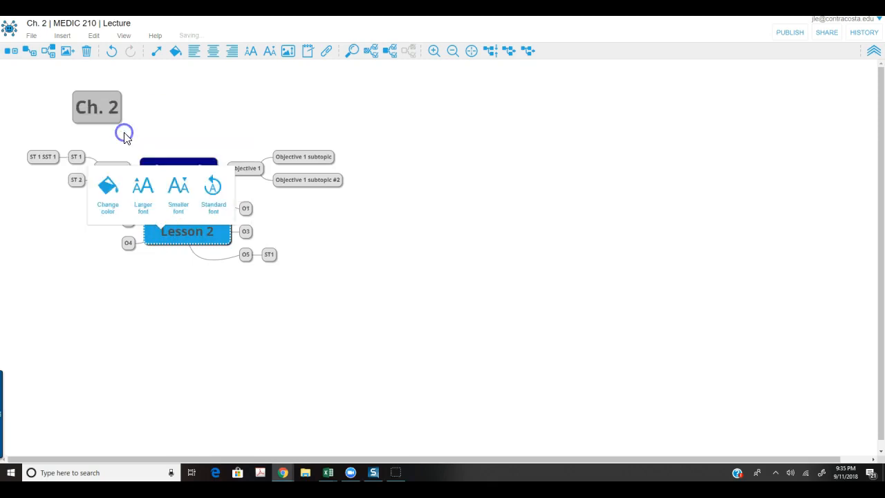
left_click(109, 185)
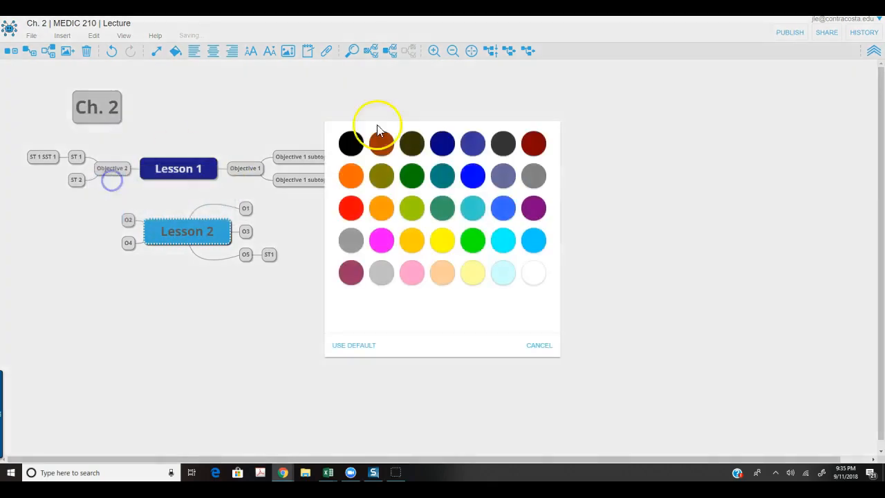
left_click(473, 207)
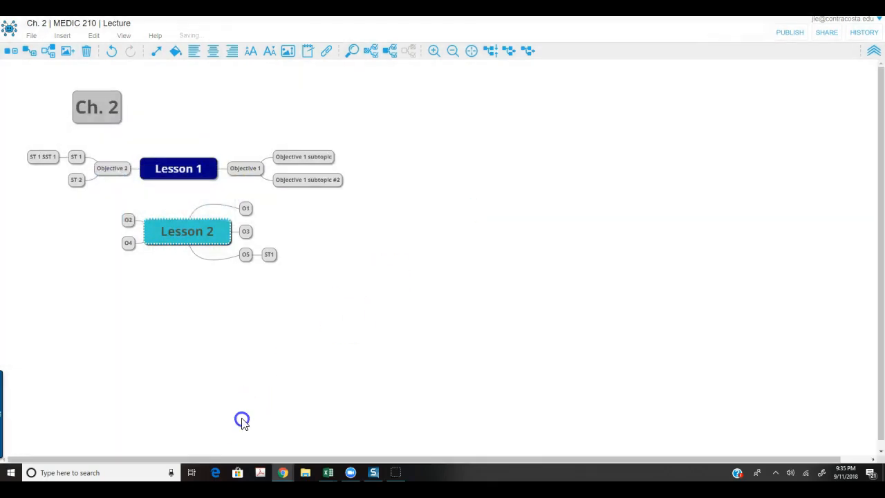
Drag node edges to widen the O1, O3, O5 and ST1 nodes.
left_click_drag(230, 235, 253, 203)
mouse_move(250, 253)
left_mouse_down()
mouse_move(264, 253)
mouse_move(244, 254)
left_mouse_up()
left_click(450, 302)
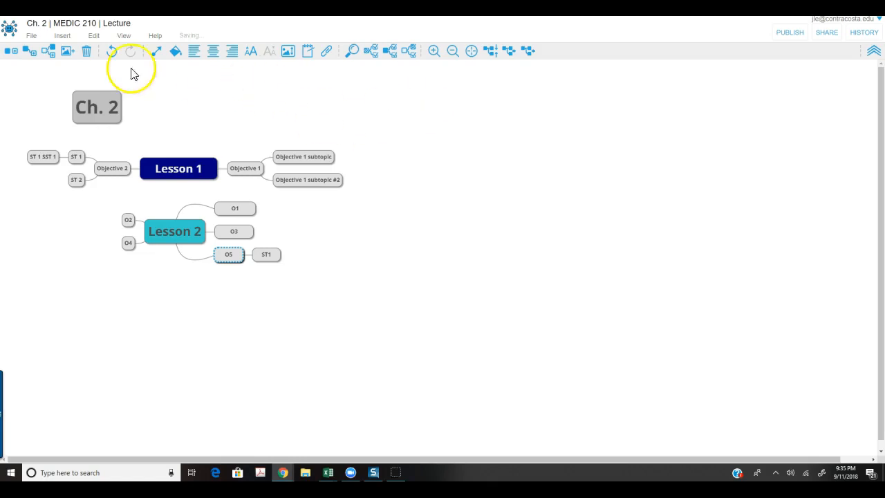
left_click(97, 36)
left_click(97, 36)
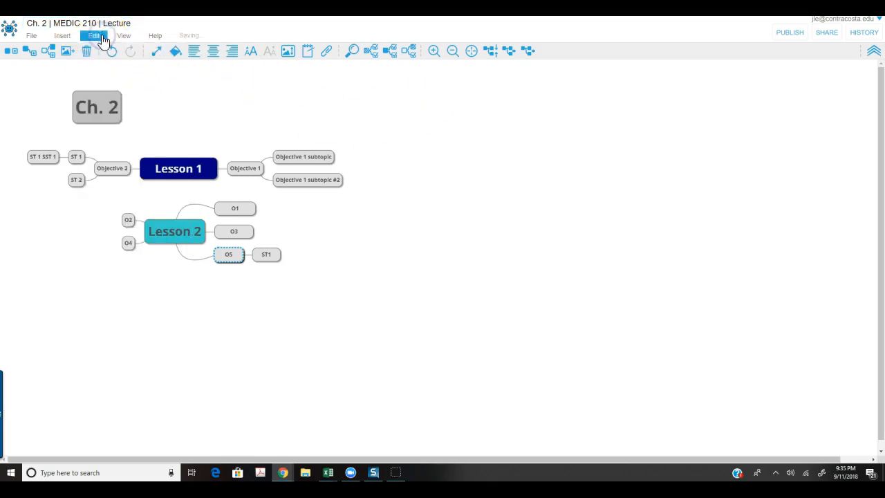
left_click(121, 41)
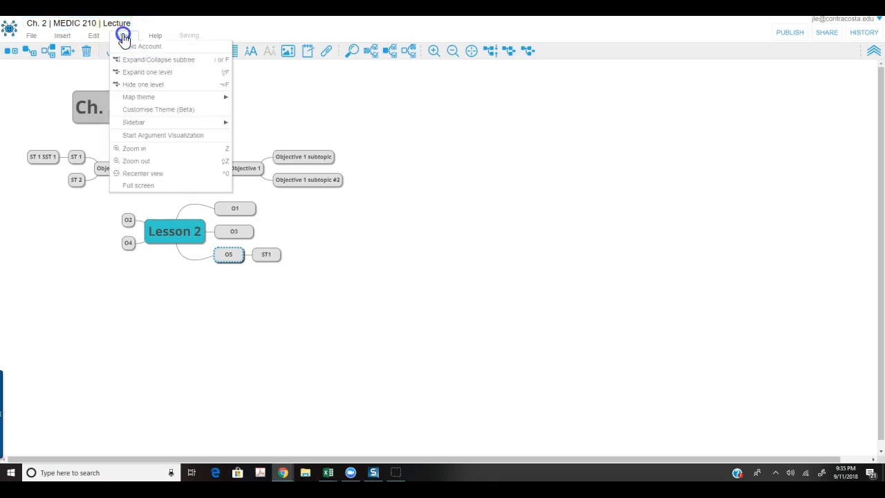
mouse_move(215, 98)
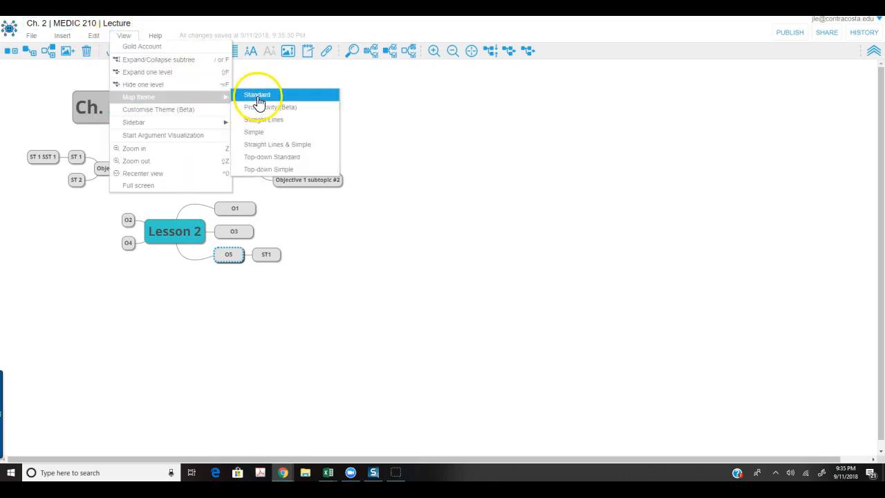
left_click(266, 109)
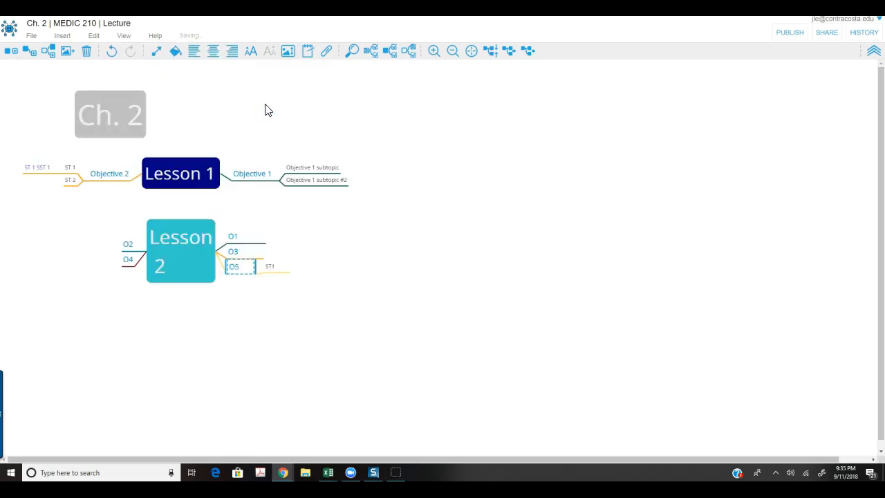
left_click(181, 54)
left_click(131, 43)
mouse_move(225, 97)
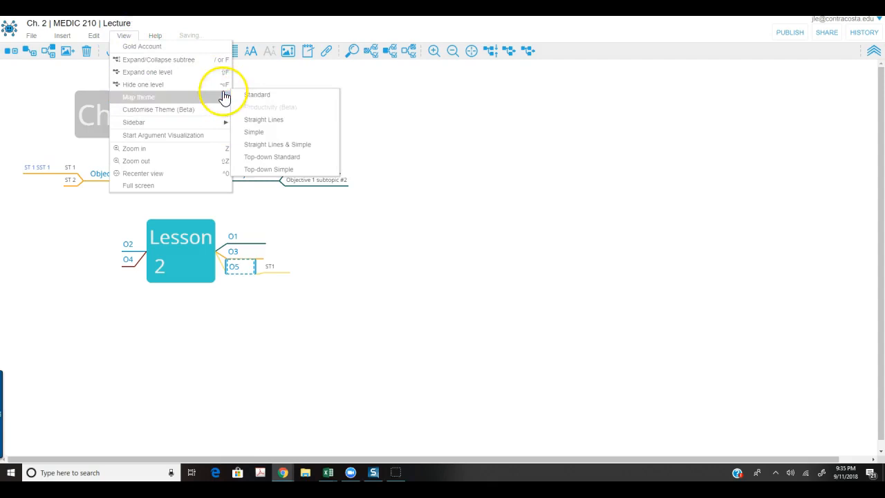
left_click(254, 124)
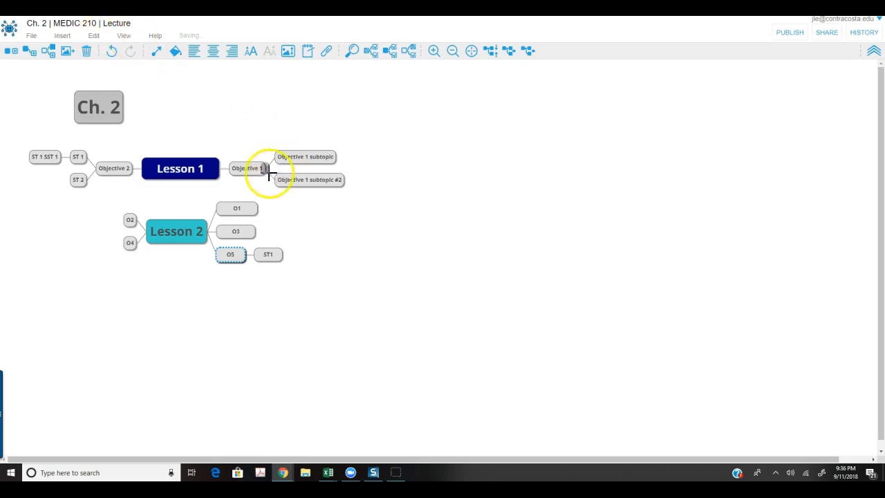
Try the Simple map theme, then the Straight Lines & Simple theme.
left_click(131, 40)
mouse_move(220, 98)
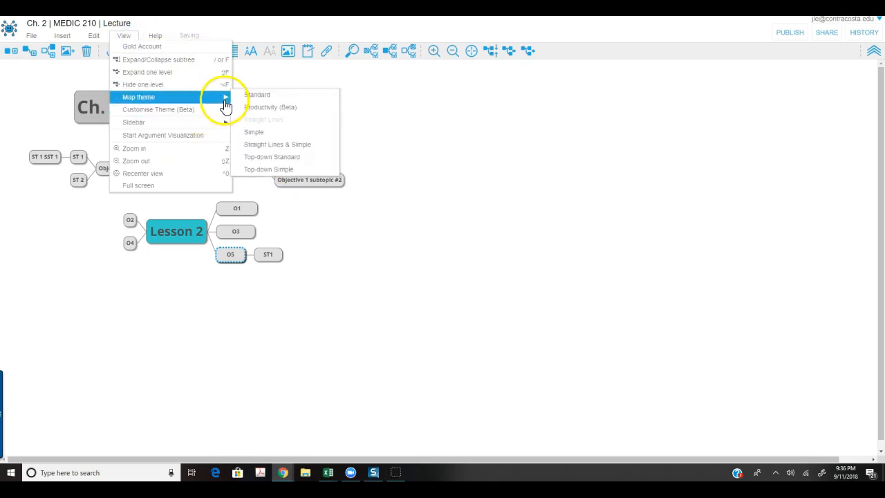
left_click(255, 132)
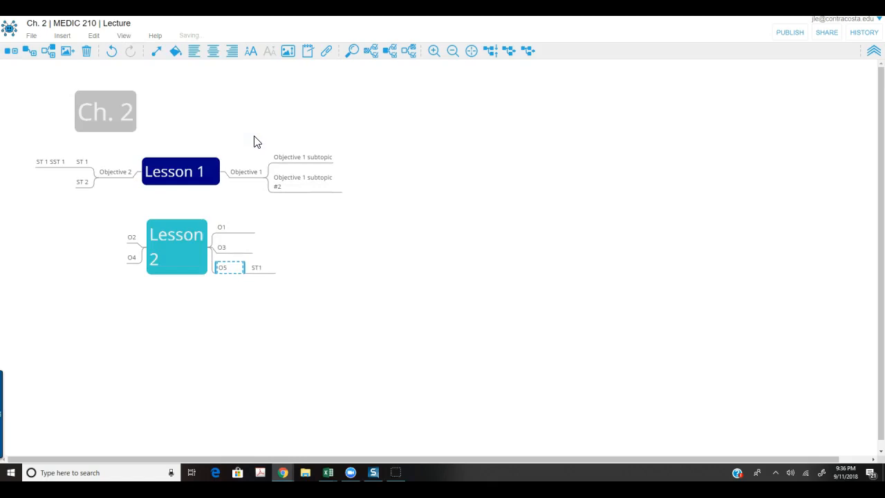
left_click(126, 43)
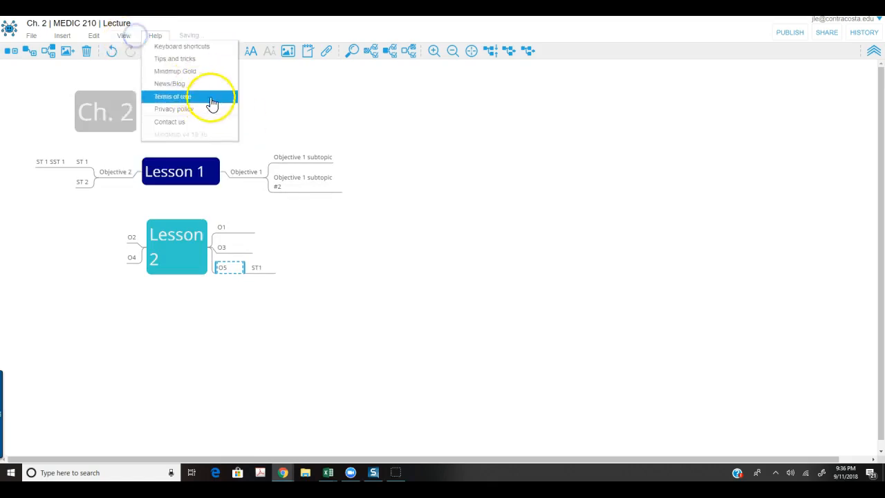
mouse_move(223, 98)
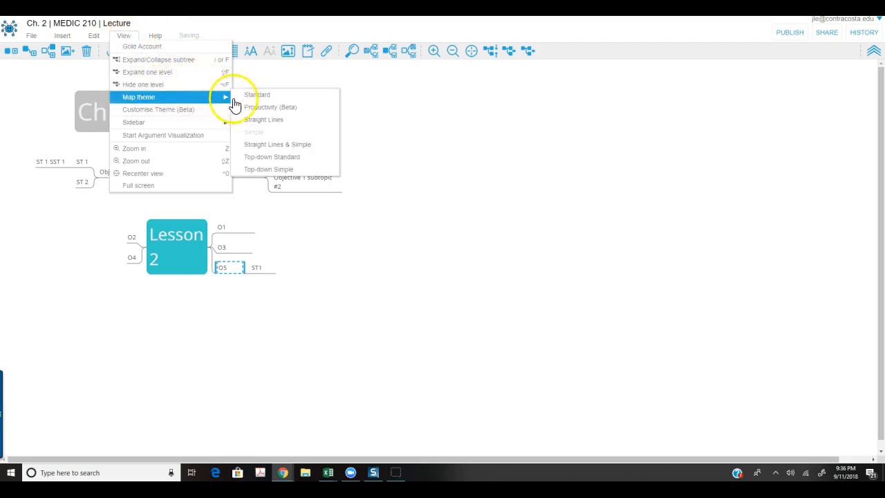
left_click(256, 151)
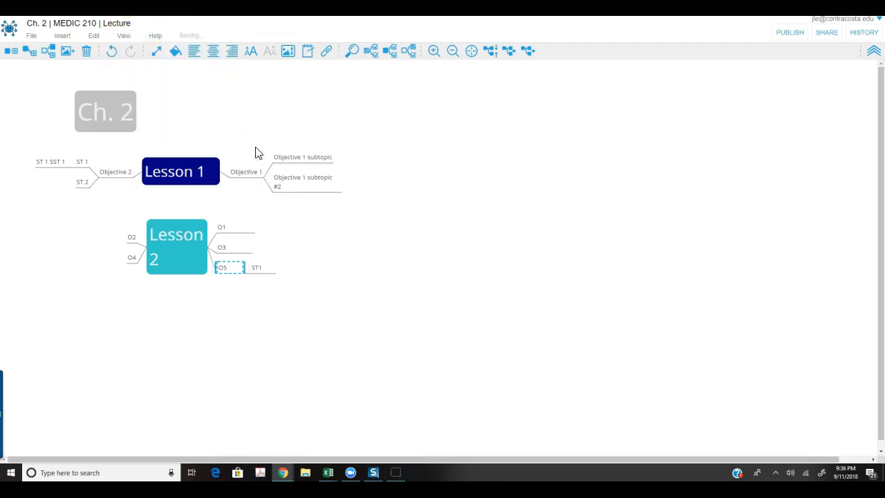
Apply the Top-down Standard map theme.
left_click(124, 35)
mouse_move(217, 96)
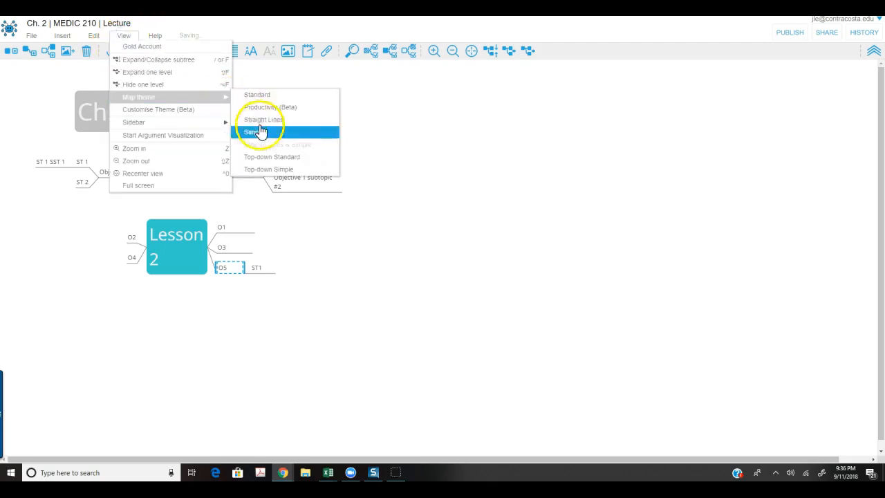
left_click(264, 157)
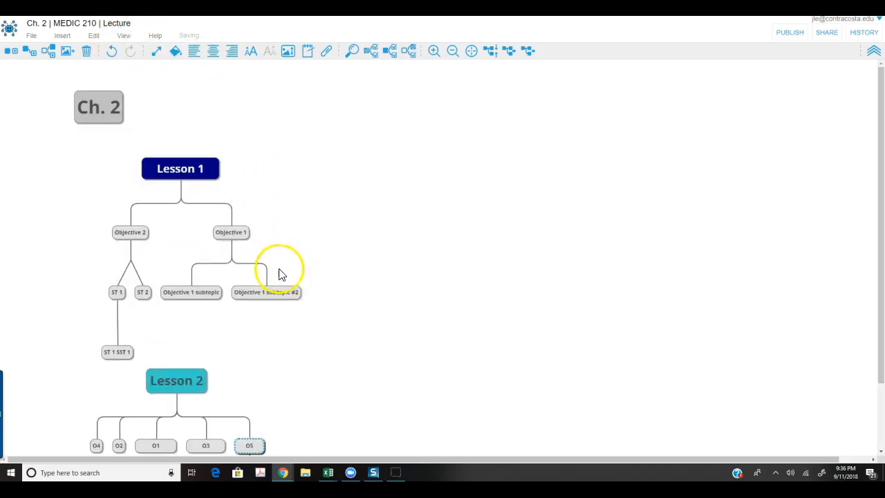
scroll(533, 193, "down", 1)
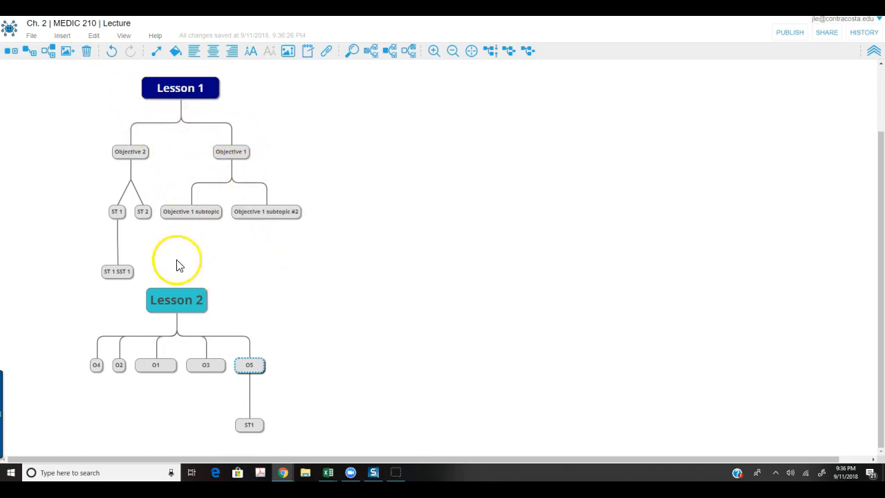
Apply the Top-down Simple map theme and scroll to review it.
left_click(99, 36)
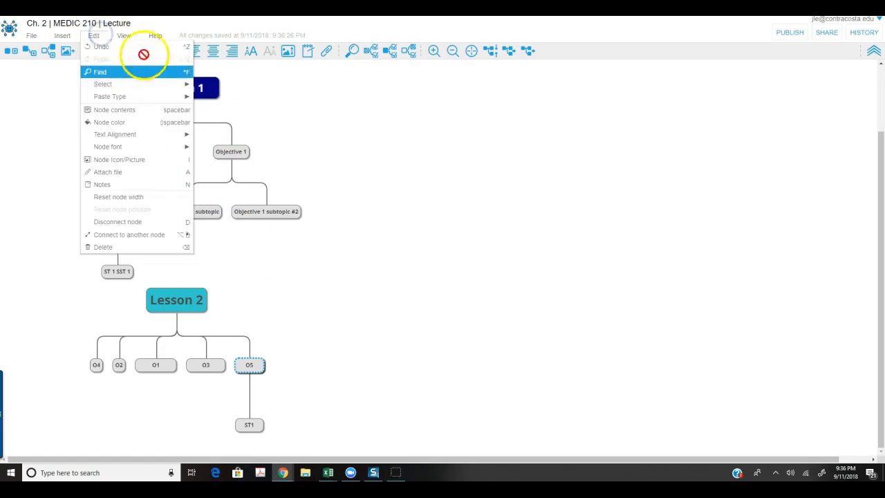
left_click(128, 37)
mouse_move(222, 98)
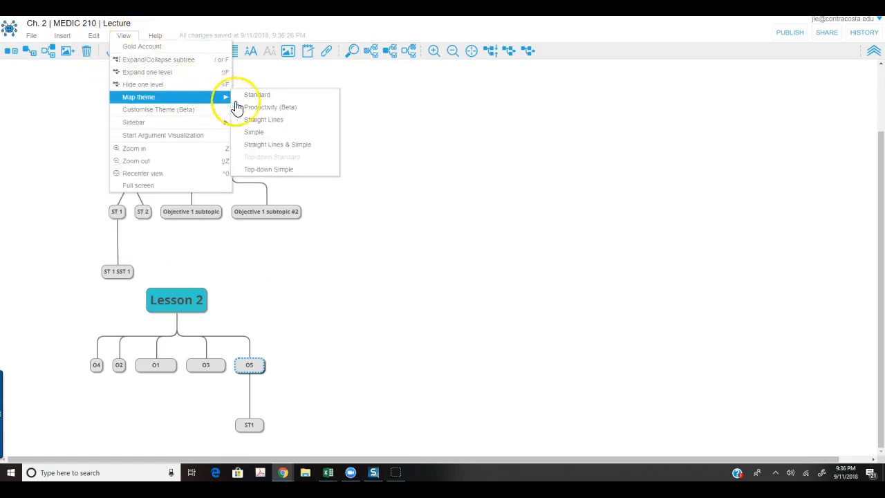
left_click(258, 170)
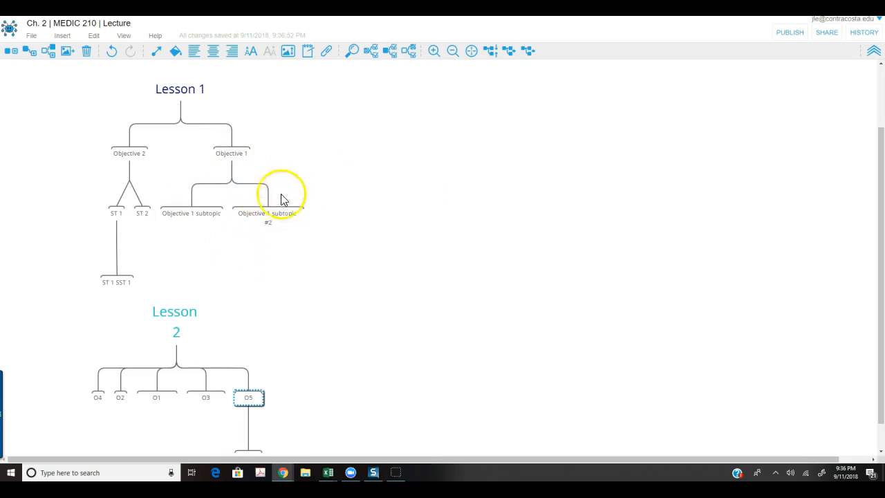
scroll(285, 208, "down", 1)
scroll(292, 210, "up", 1)
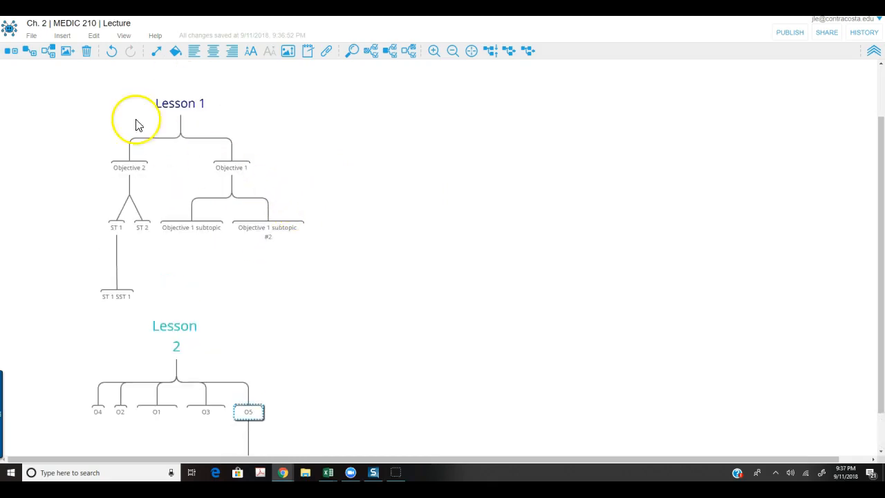
Switch the map to the Standard theme, then to Straight Lines.
left_click(123, 38)
mouse_move(216, 129)
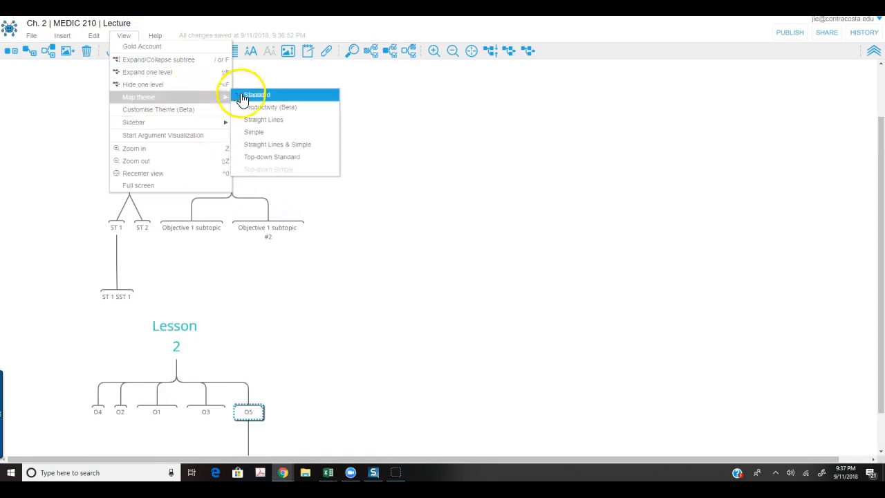
left_click(248, 97)
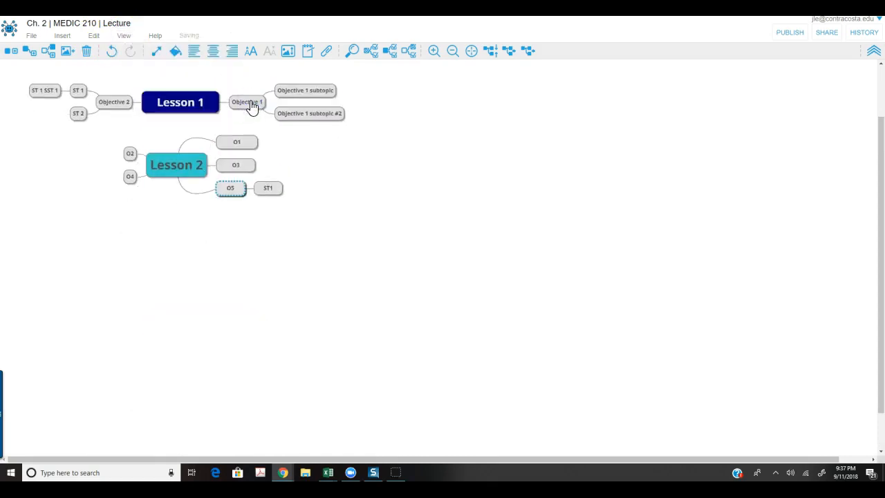
left_click(129, 44)
mouse_move(155, 35)
mouse_move(124, 35)
mouse_move(225, 98)
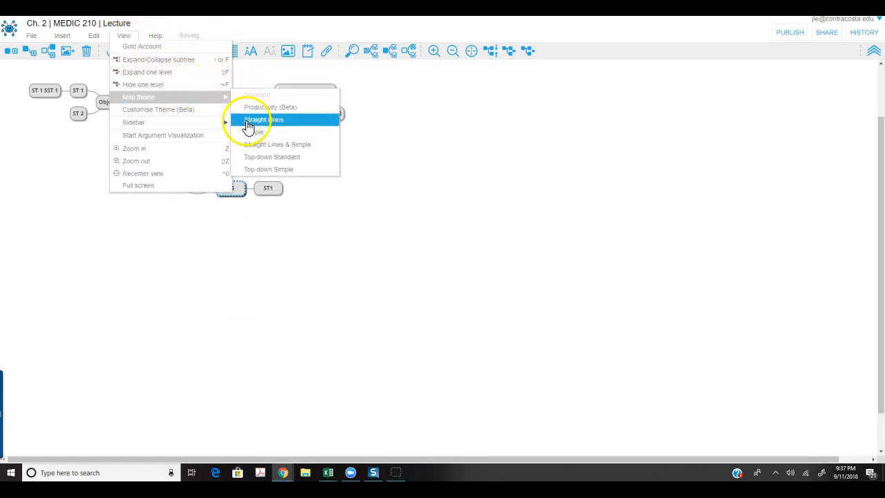
left_click(247, 122)
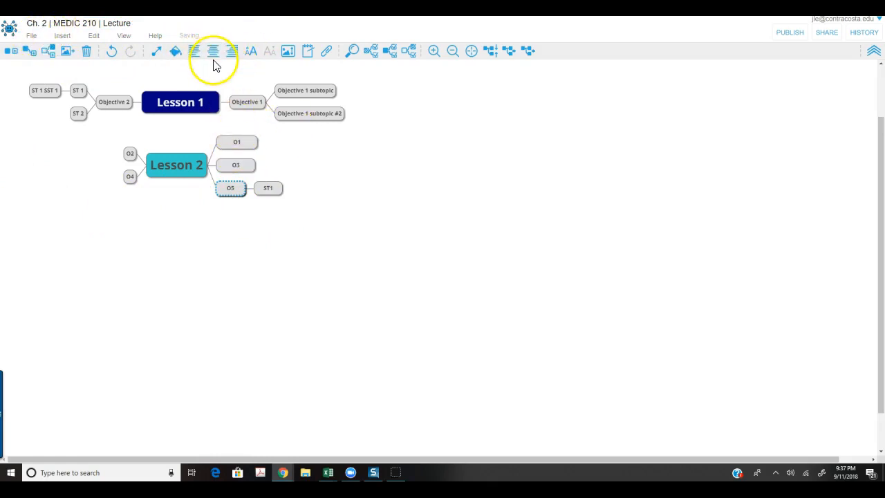
Add a top-level Lesson 3 node below Lesson 2, with larger text and slightly wider.
left_click(288, 55)
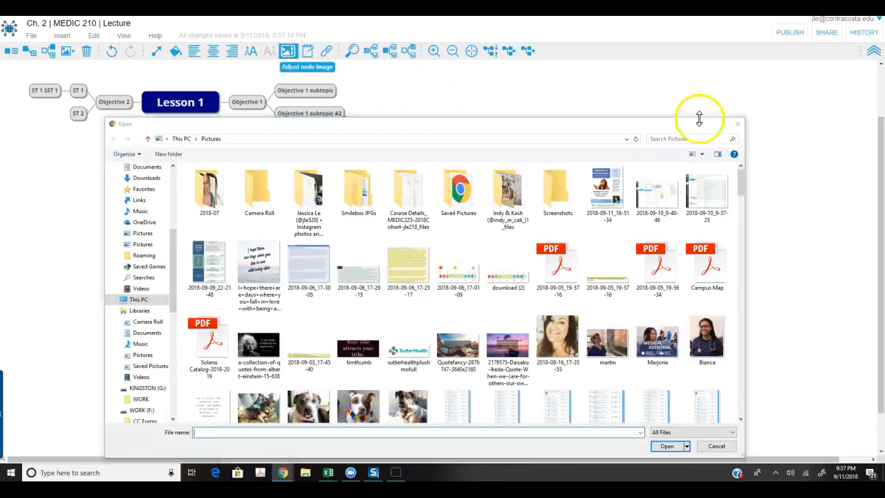
left_click(739, 124)
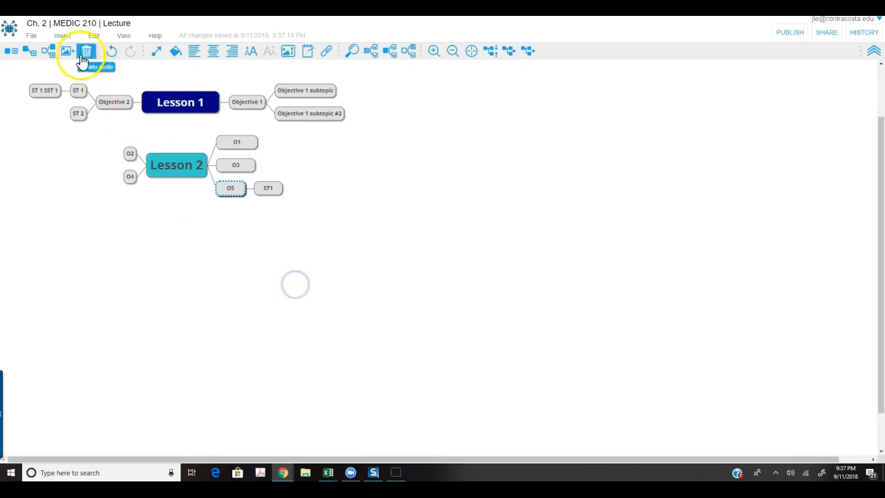
left_click(12, 52)
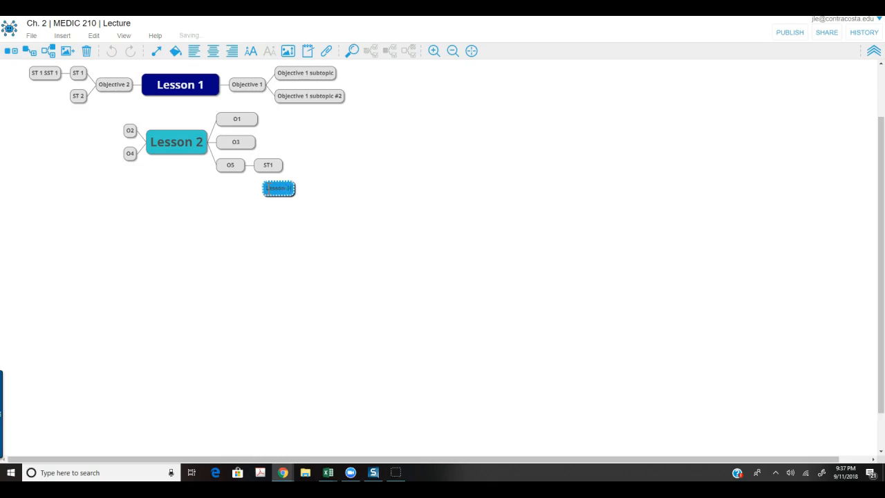
left_click_drag(265, 201, 174, 246)
left_click(175, 230)
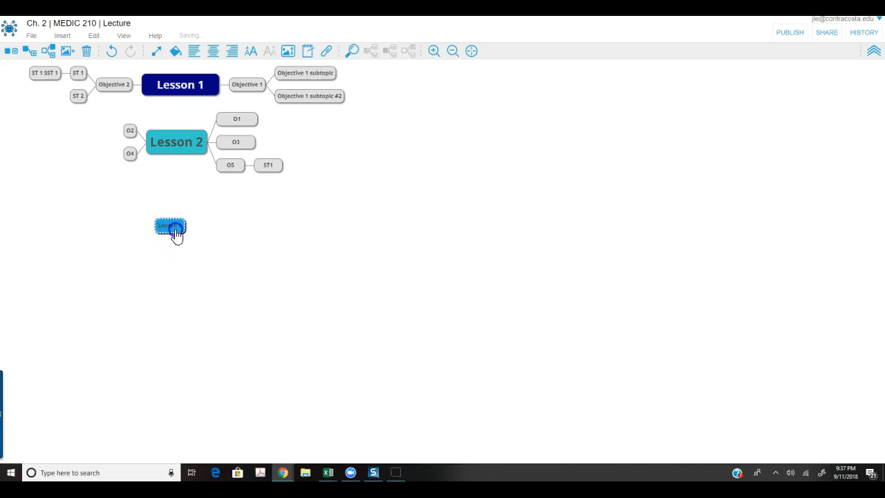
left_click(251, 53)
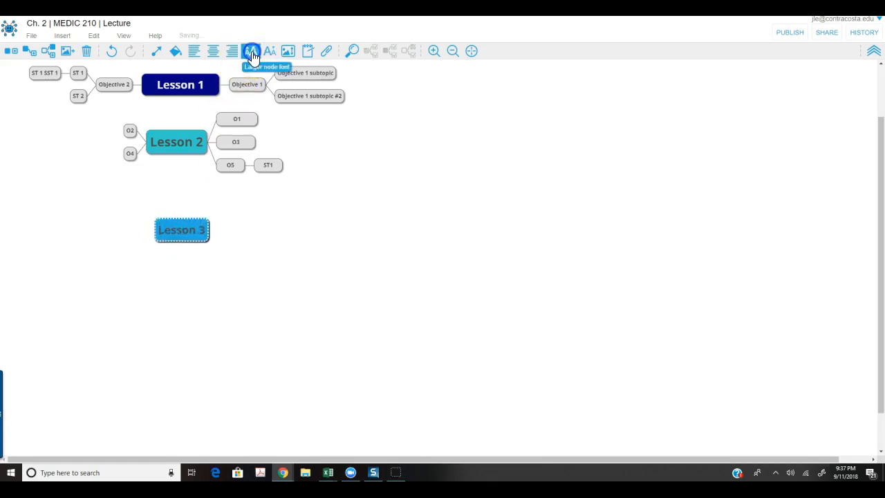
left_click(203, 230)
left_click(201, 231)
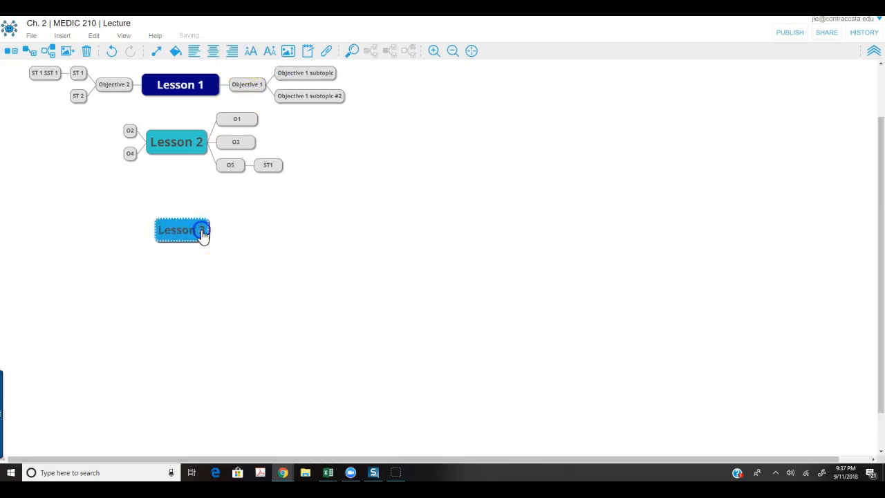
left_click_drag(204, 228, 213, 230)
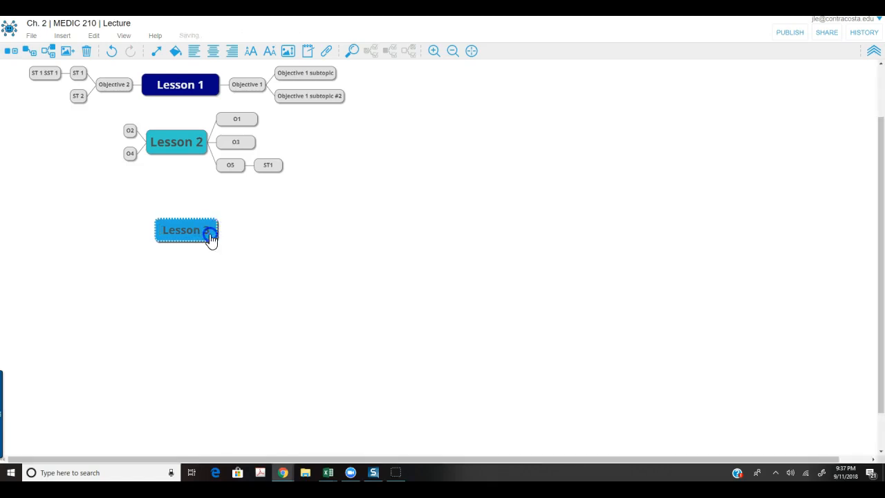
Choose the 101 picture file as the Lesson 3 node image.
left_click(289, 53)
left_click(316, 306)
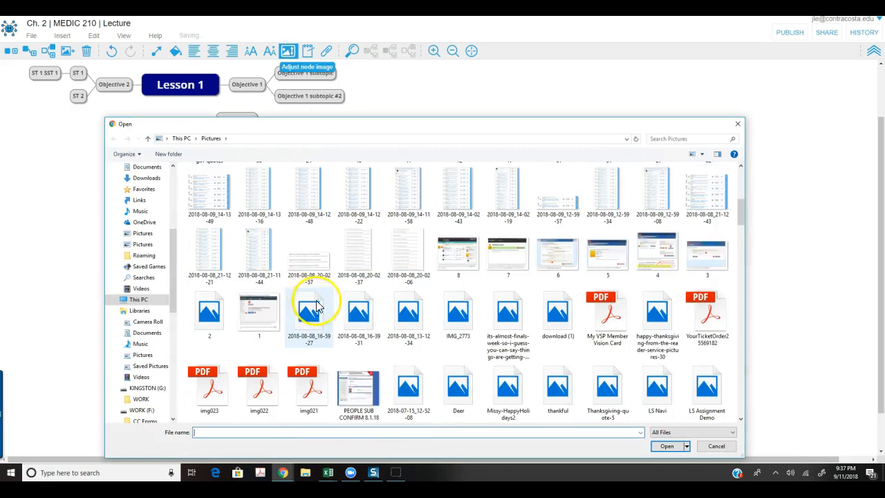
scroll(316, 306, "down", 5)
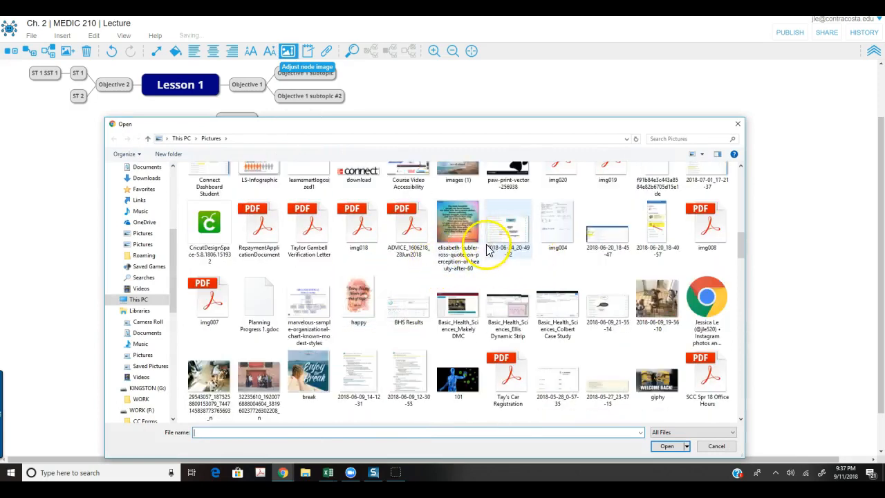
left_click(470, 397)
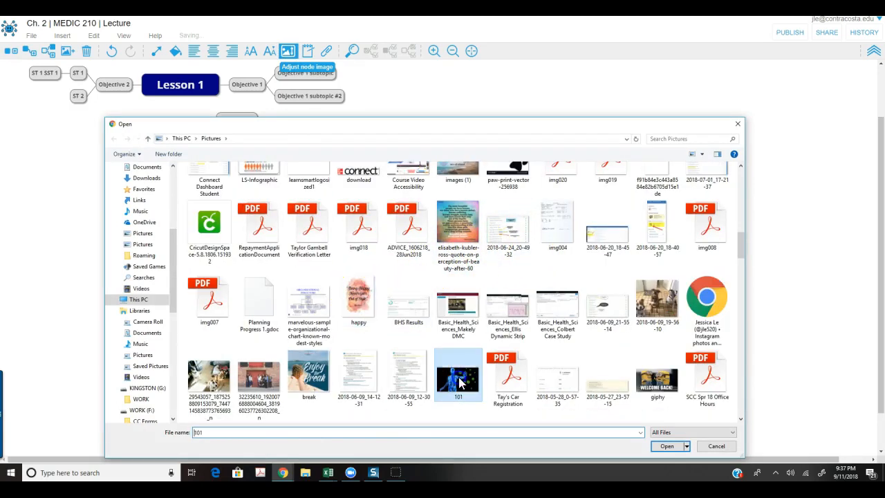
left_click(663, 448)
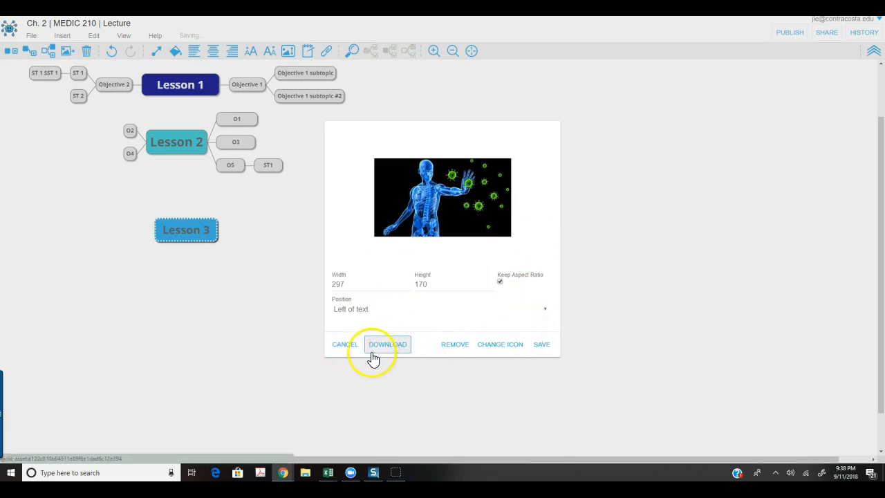
Save the 101 picture into Lesson 3 and nudge the node down and left.
left_click(539, 346)
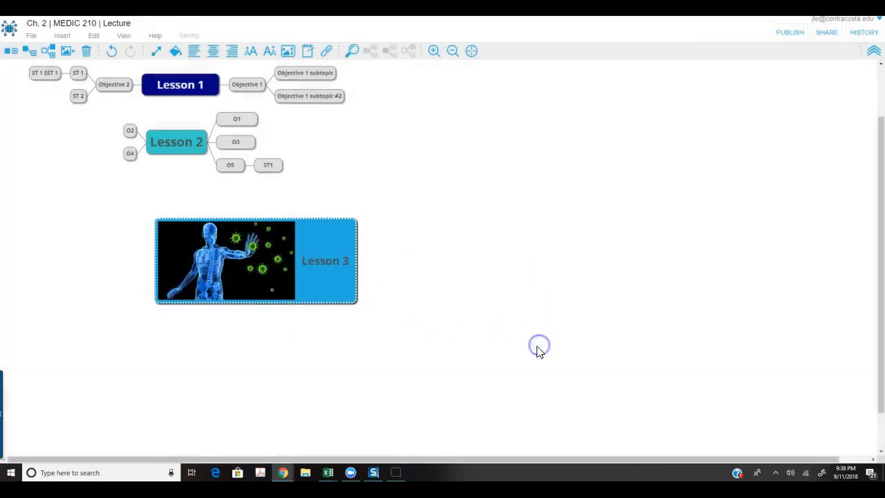
left_click(313, 285)
left_click(474, 281)
left_click(307, 233)
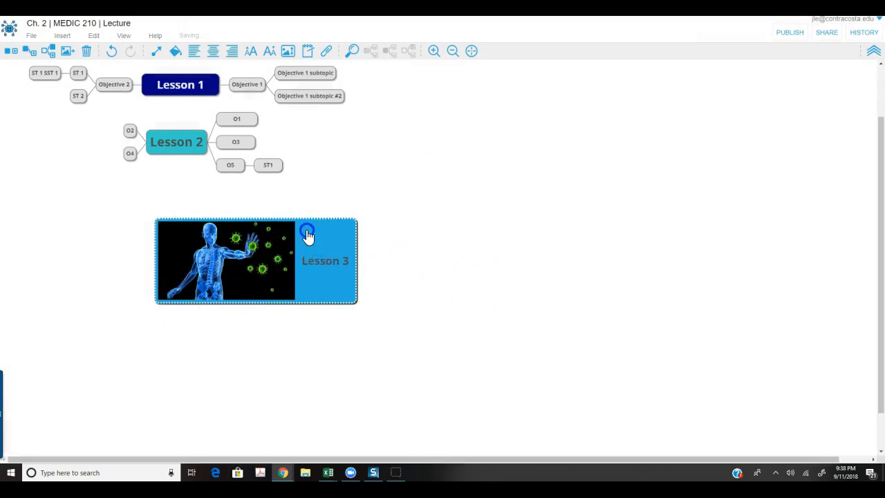
mouse_move(302, 225)
left_mouse_down()
mouse_move(269, 241)
mouse_move(295, 232)
left_mouse_up()
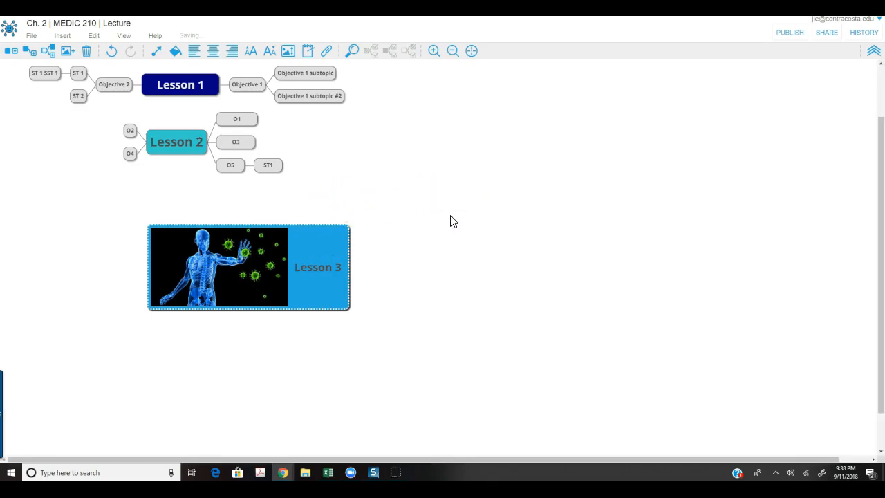
Open and close the Lesson 3 picture settings twice without changes.
left_click(290, 50)
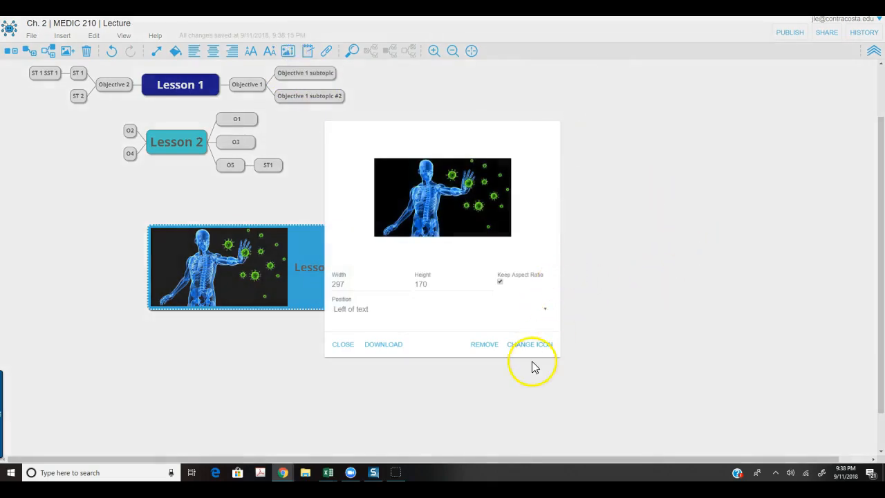
left_click(342, 344)
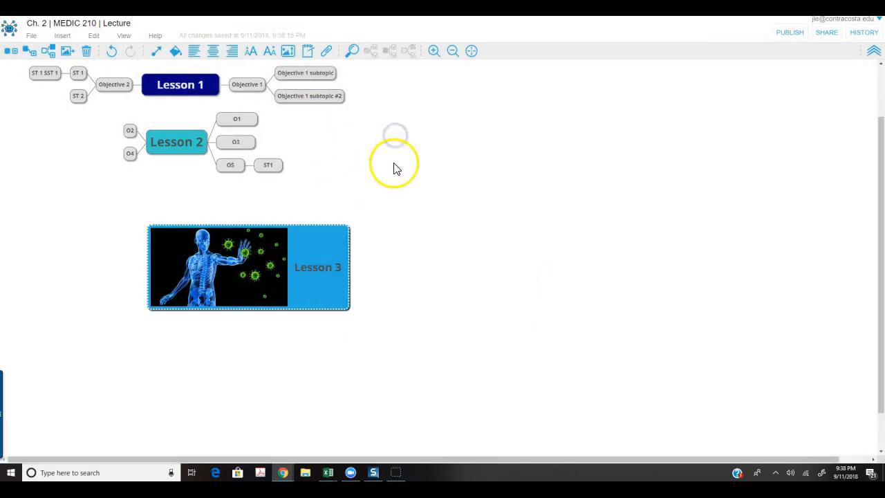
left_click(288, 51)
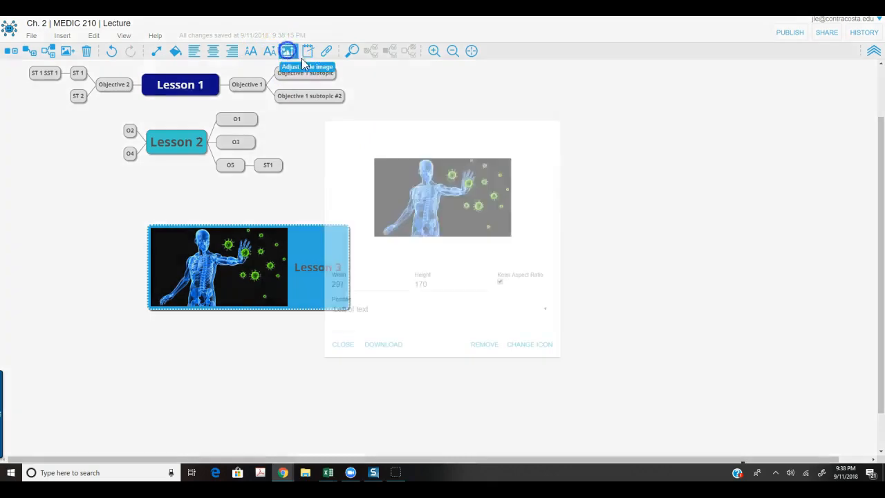
left_click(346, 344)
left_click(300, 277)
left_click(317, 364)
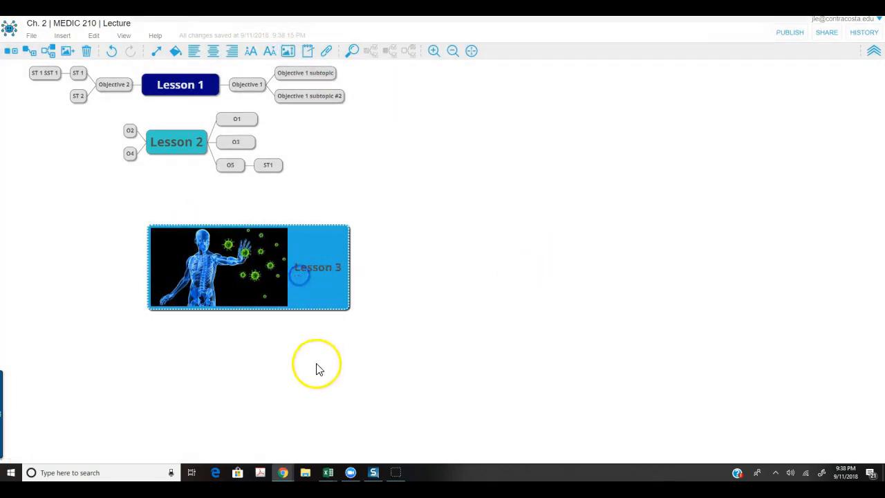
left_click(311, 246)
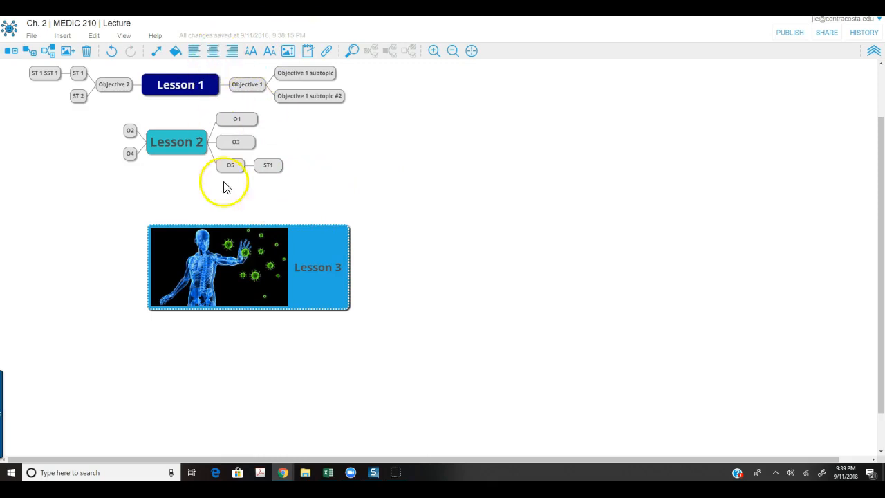
Left-align the Lesson 3 text and open text notes for Objective 1 subtopic.
left_click(214, 50)
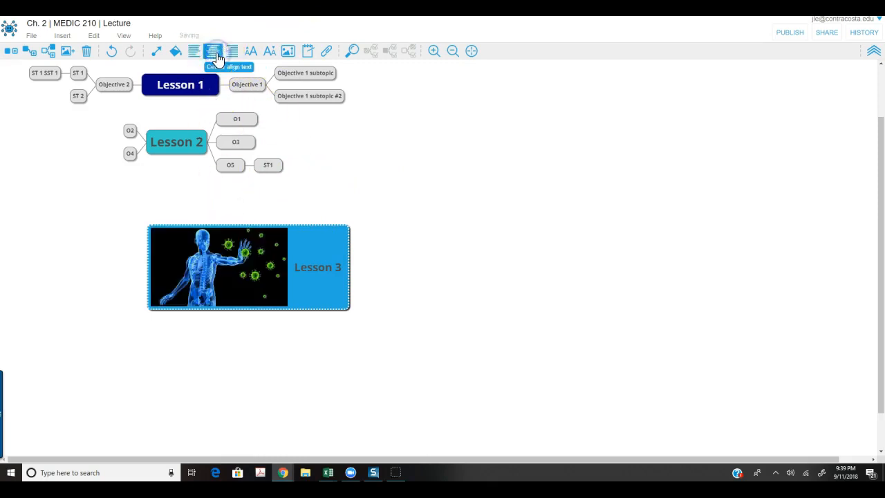
left_click(201, 53)
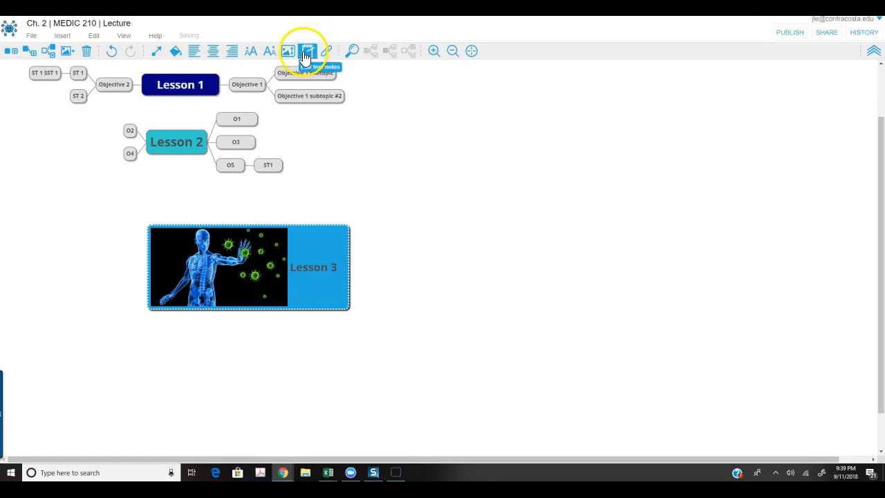
scroll(365, 221, "up", 1)
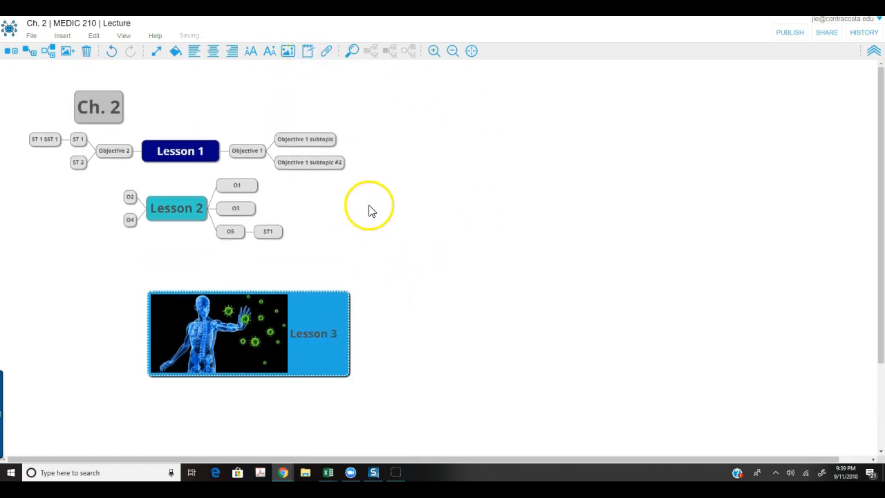
left_click(323, 138)
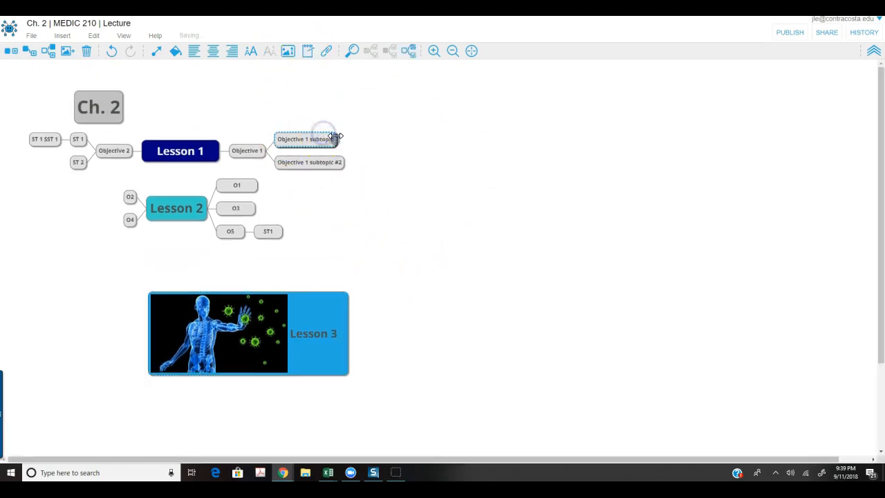
left_click(309, 55)
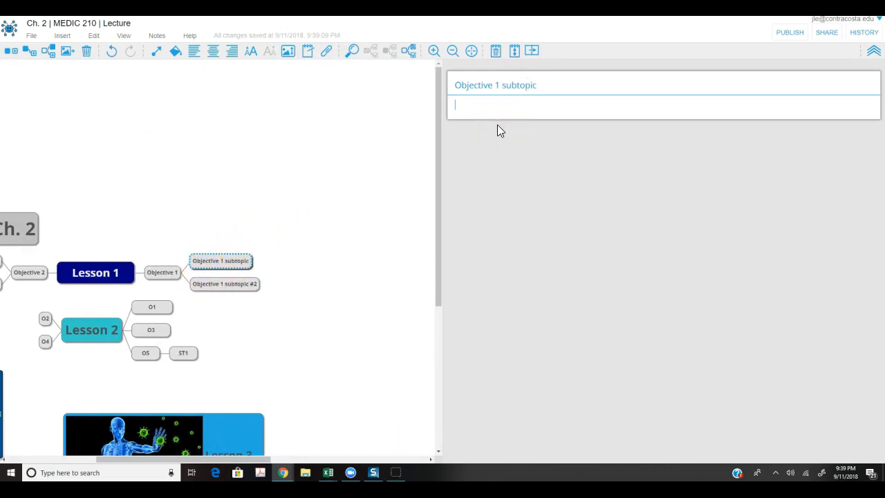
Note 'Red blood cells are 97% hemoglobin' on subtopic 1 and 'White blood cells are the immune system back bone' on #2.
type("Red blood cells are 97% he")
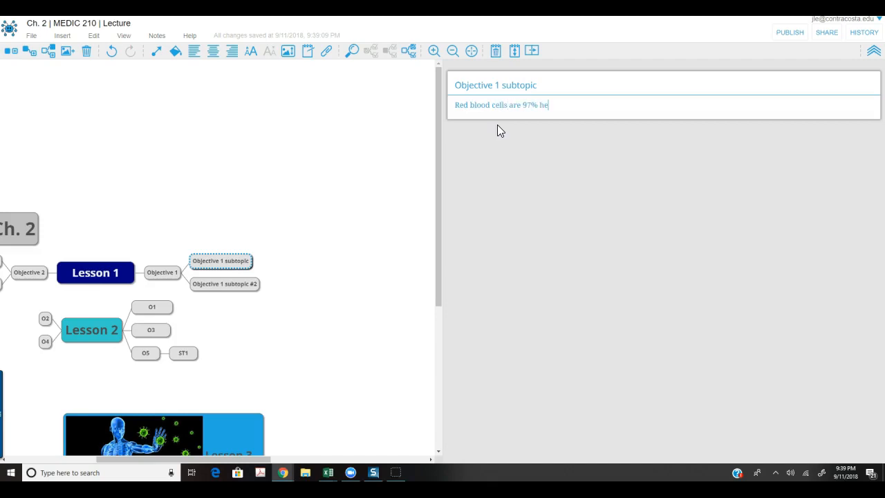
type("moglobin")
left_click(495, 174)
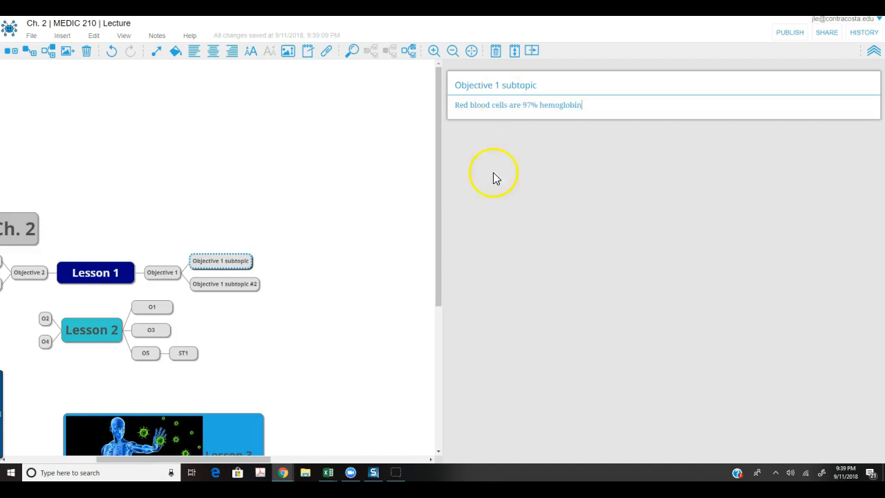
left_click(252, 284)
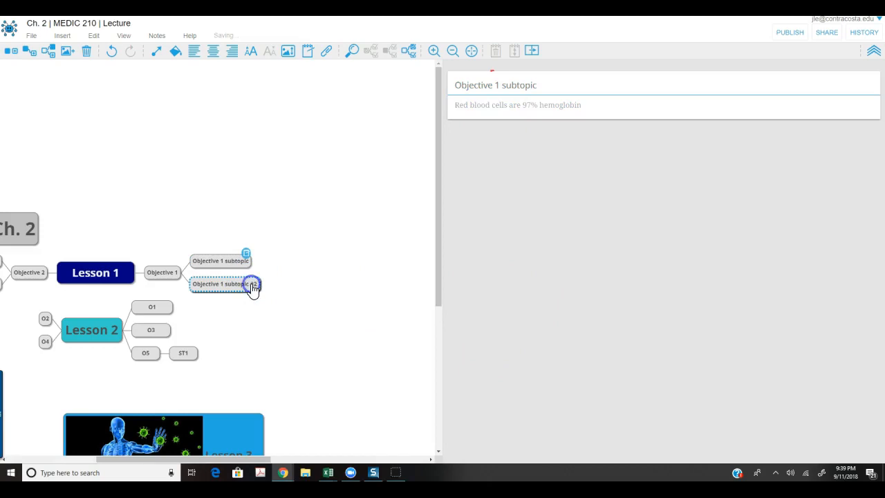
left_click(307, 52)
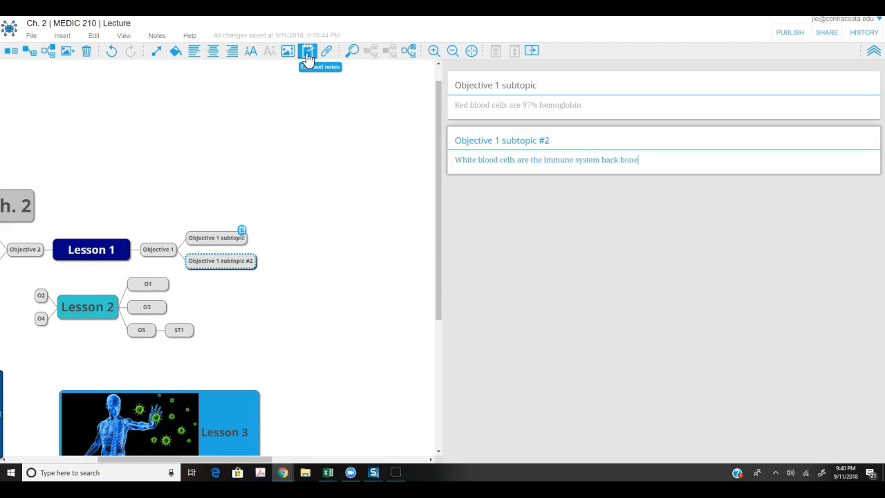
left_click(325, 298)
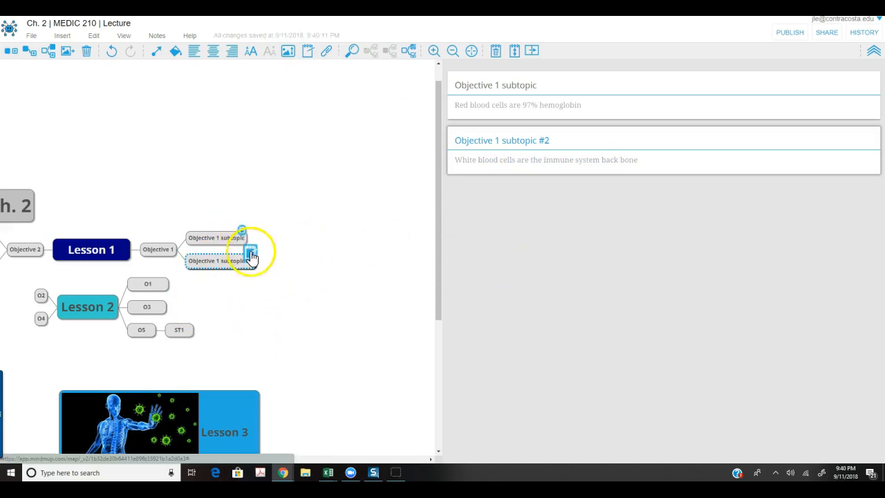
Close the notes panel after reviewing both notes, and zoom the map in and out.
left_click(531, 52)
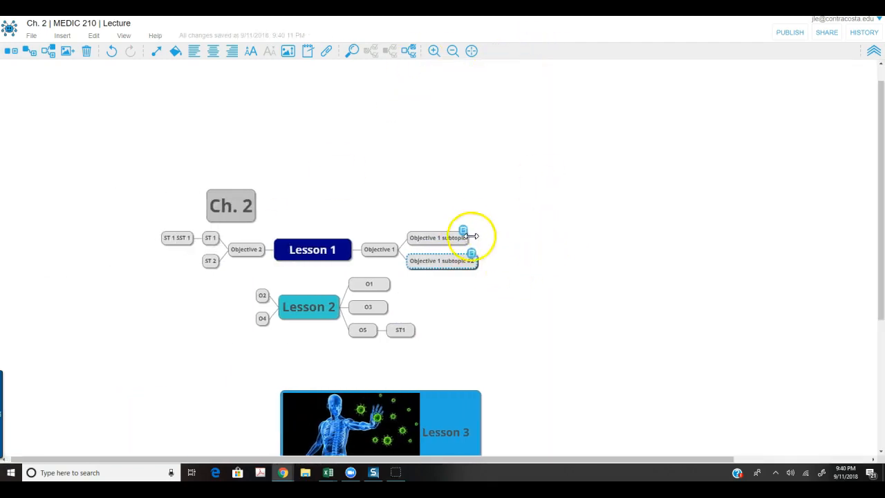
scroll(553, 297, "down", 2)
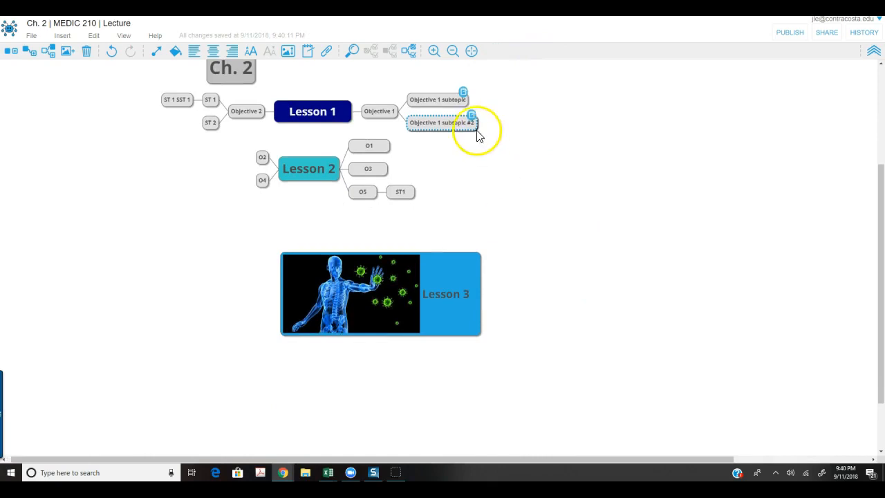
left_click(463, 92)
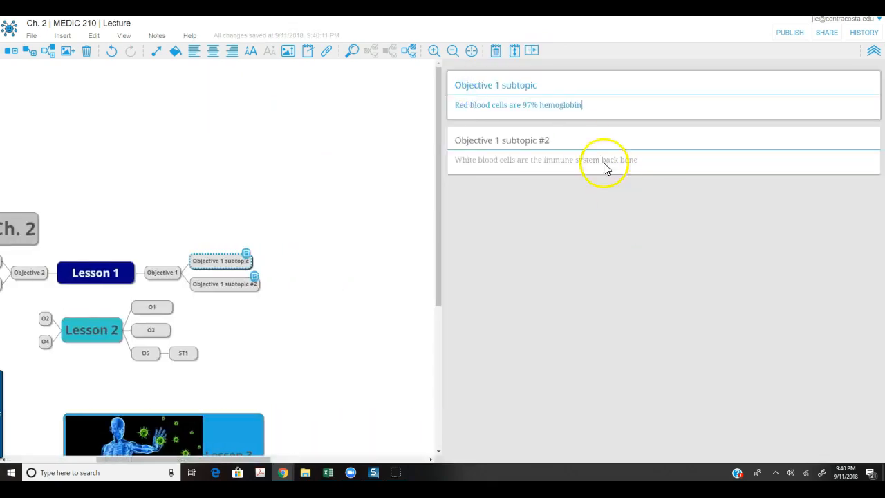
left_click(534, 54)
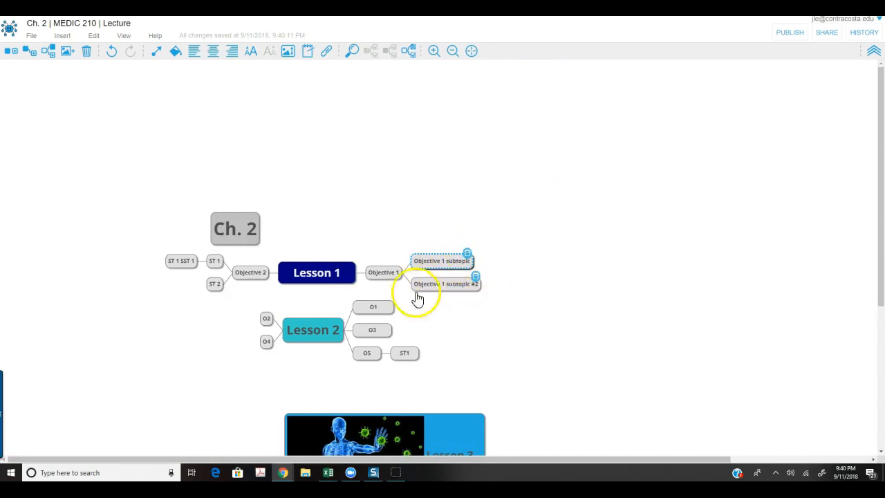
scroll(498, 271, "down", 1)
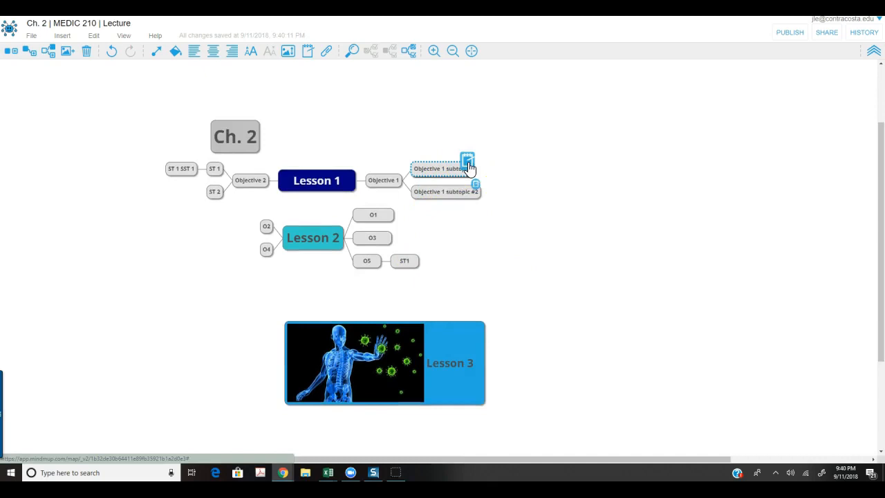
left_click(434, 51)
left_click(452, 51)
left_click(452, 51)
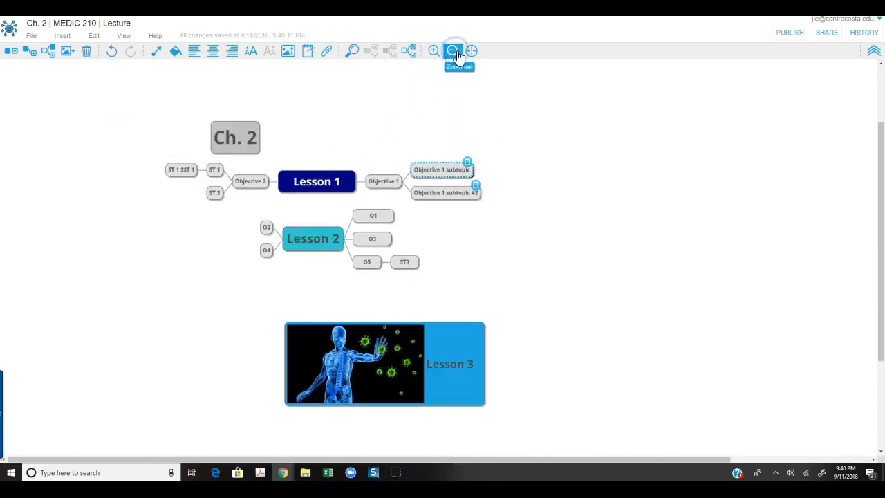
left_click(471, 52)
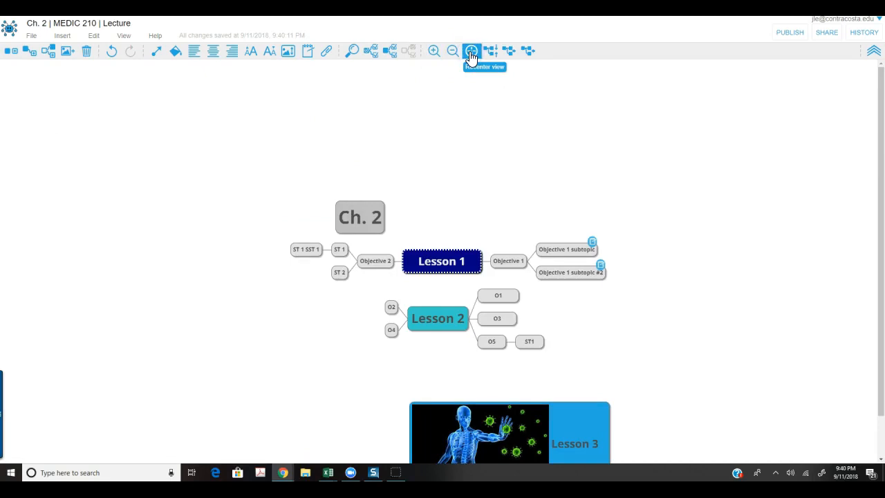
Try Select children and Select subtree on Lesson 1.
left_click(391, 53)
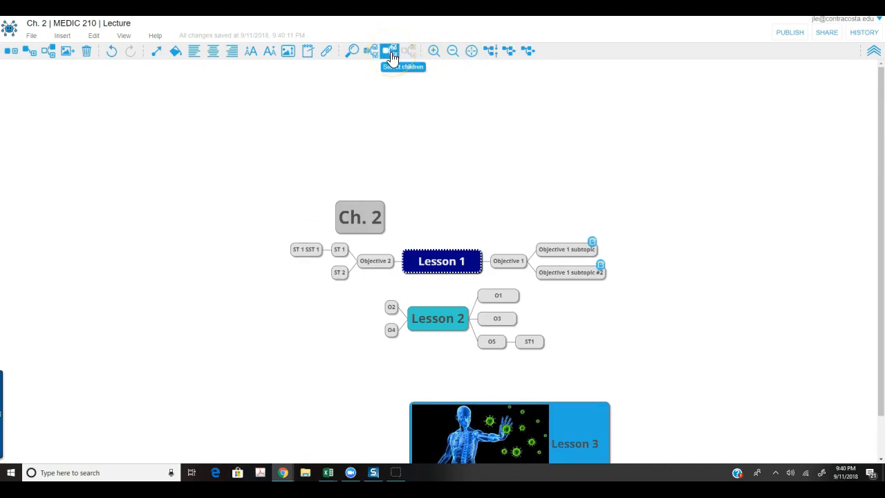
left_click(390, 53)
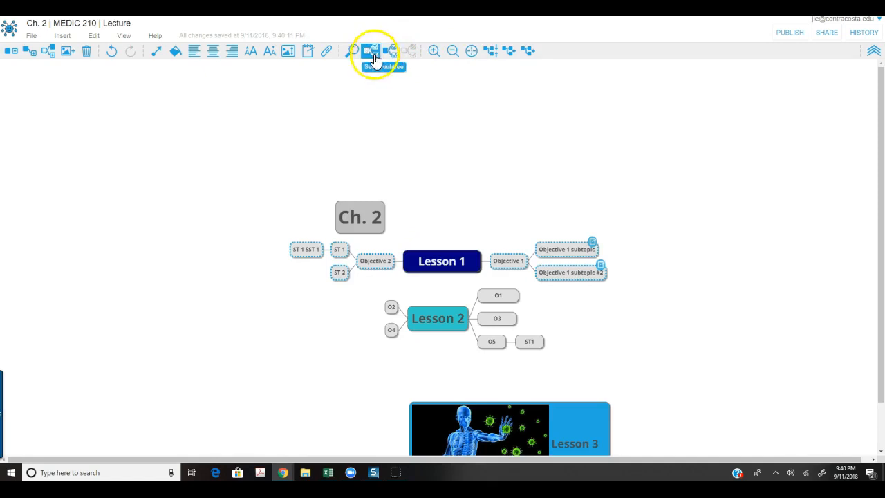
left_click(372, 53)
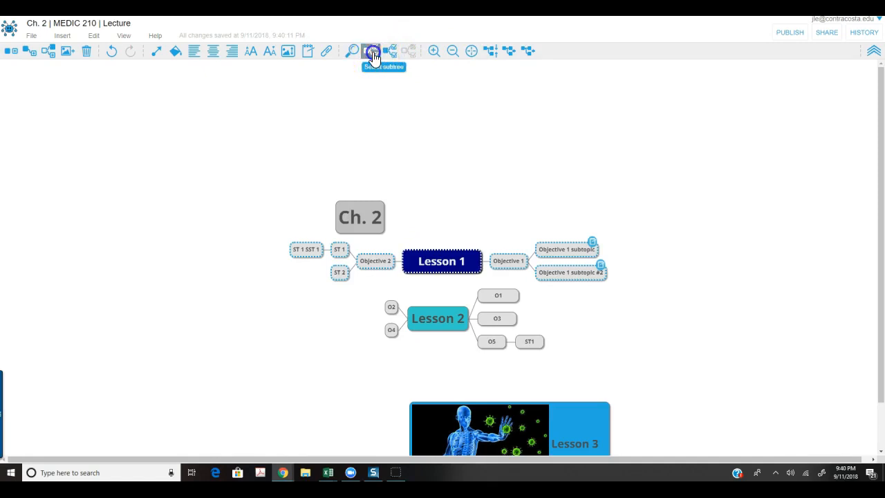
left_click(387, 53)
left_click(372, 50)
left_click(399, 182)
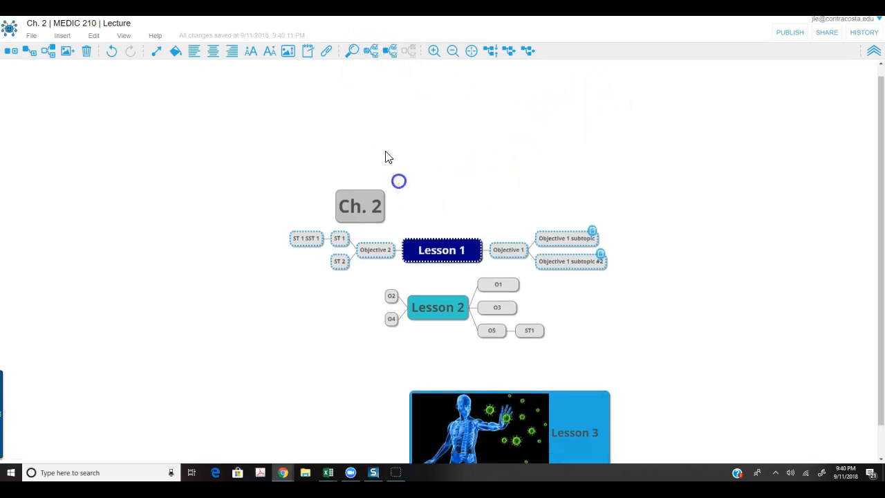
left_click(350, 55)
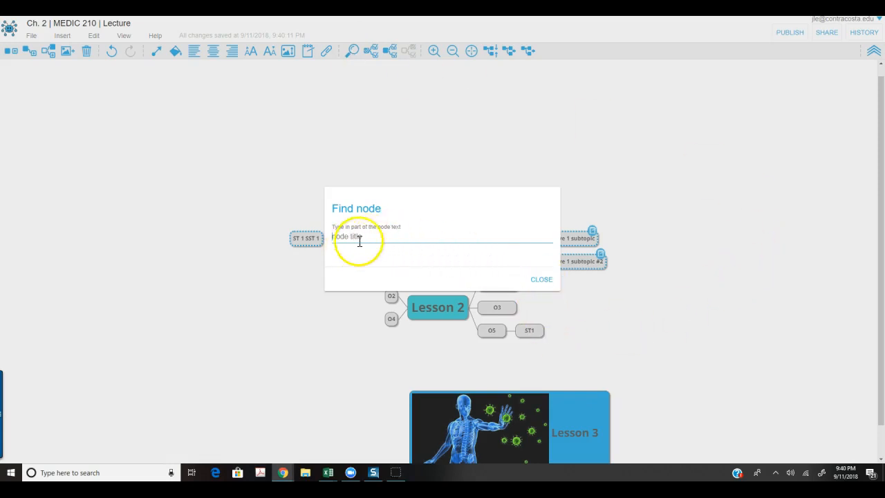
left_click(543, 285)
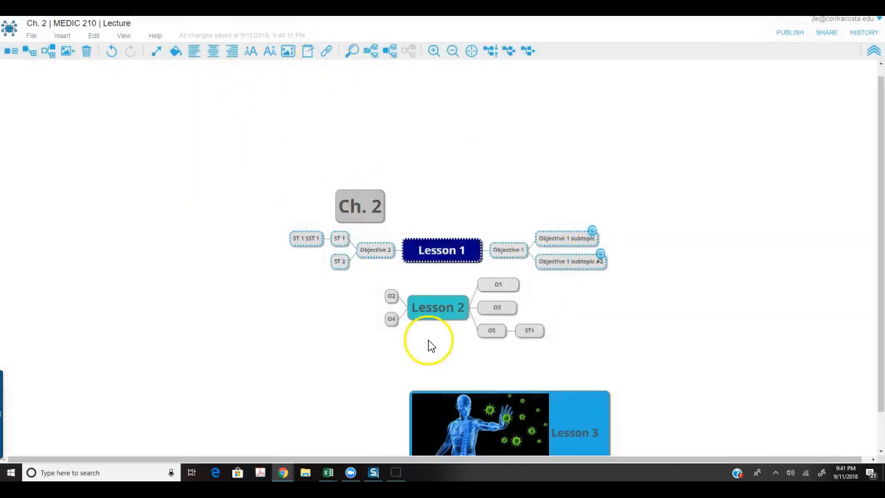
left_click(514, 308)
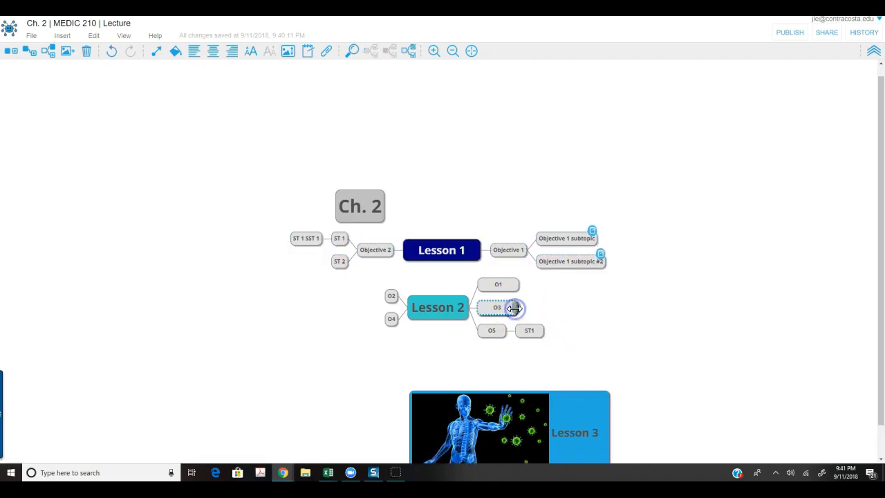
left_click(30, 55)
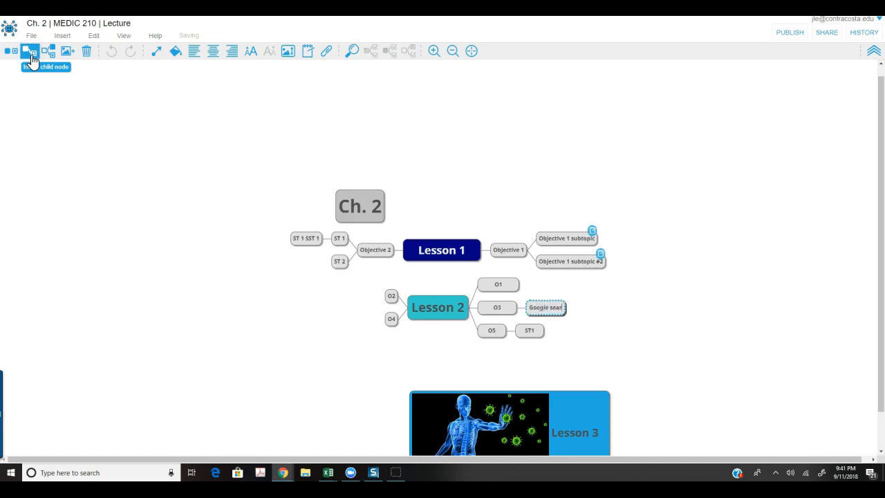
type("Google search https:/")
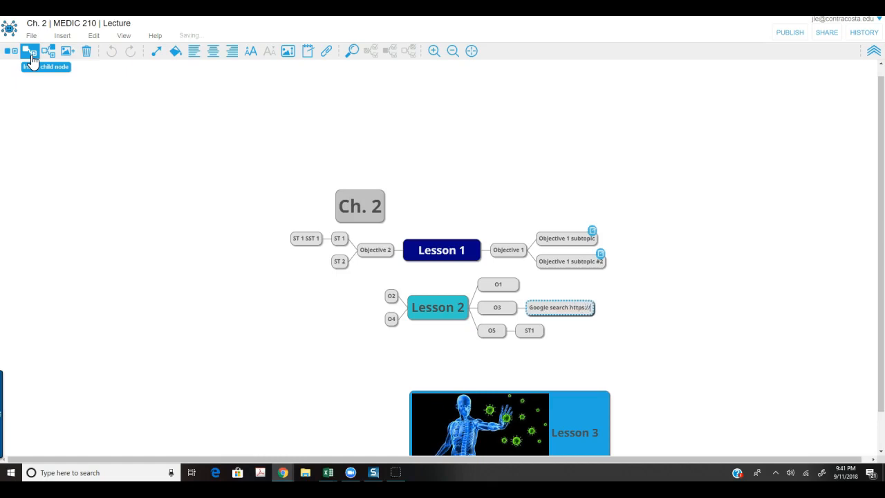
type("/googl")
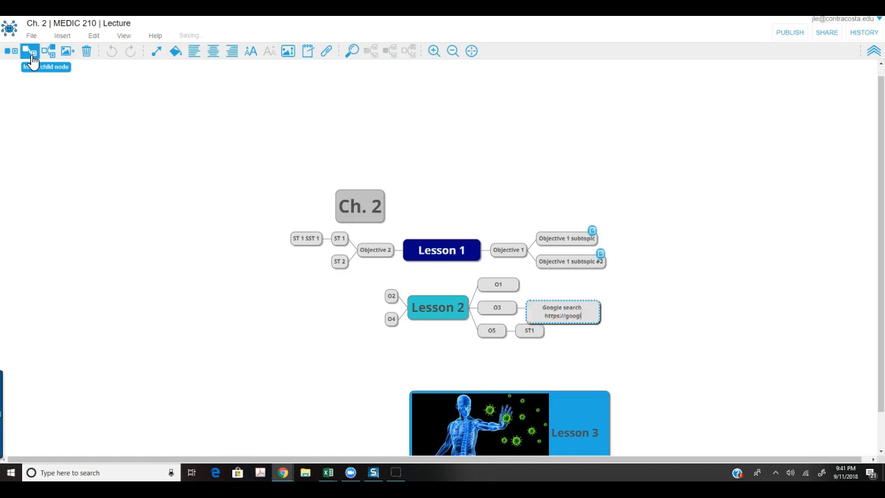
type("e.com")
key("Return")
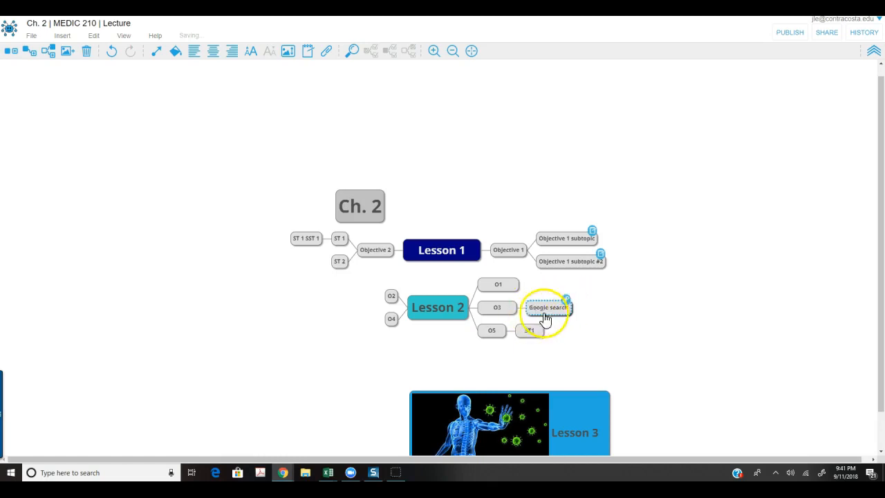
left_click(565, 303)
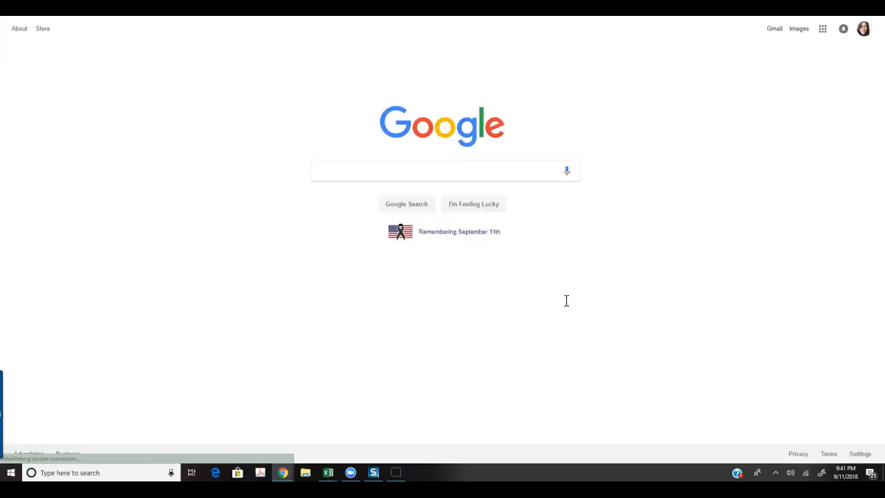